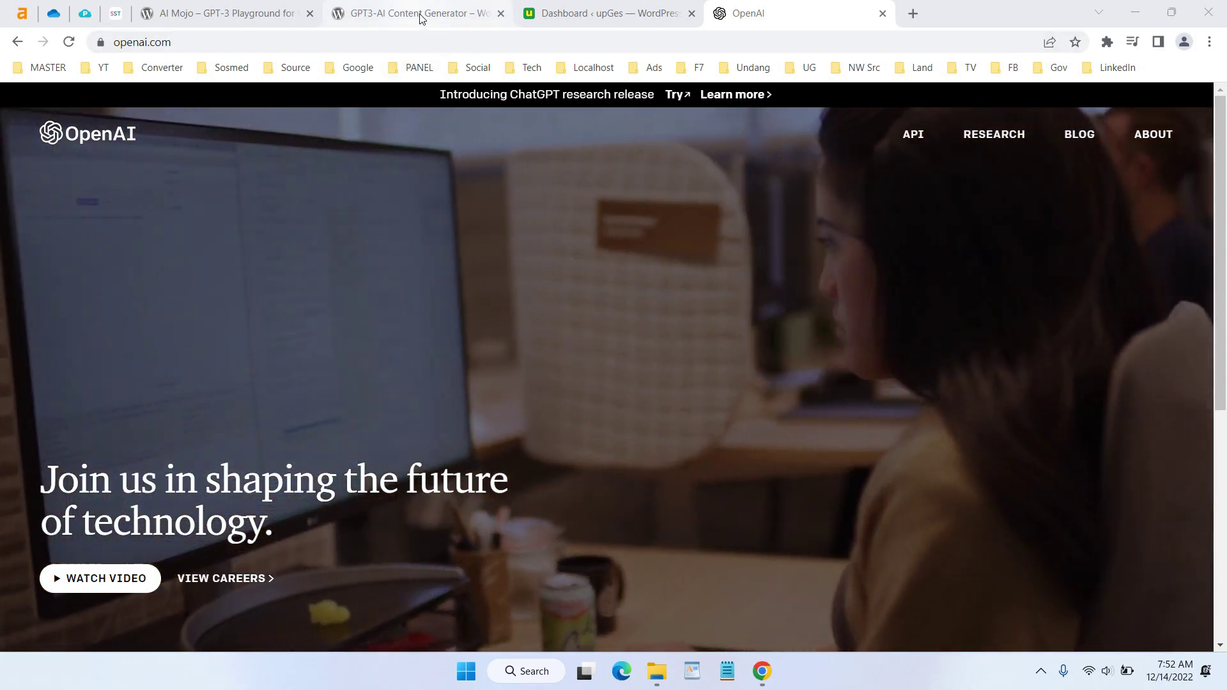
Look over the WordPress.org plugin pages for GPT3-AI Content Generator and AI Mojo.
left_click(421, 19)
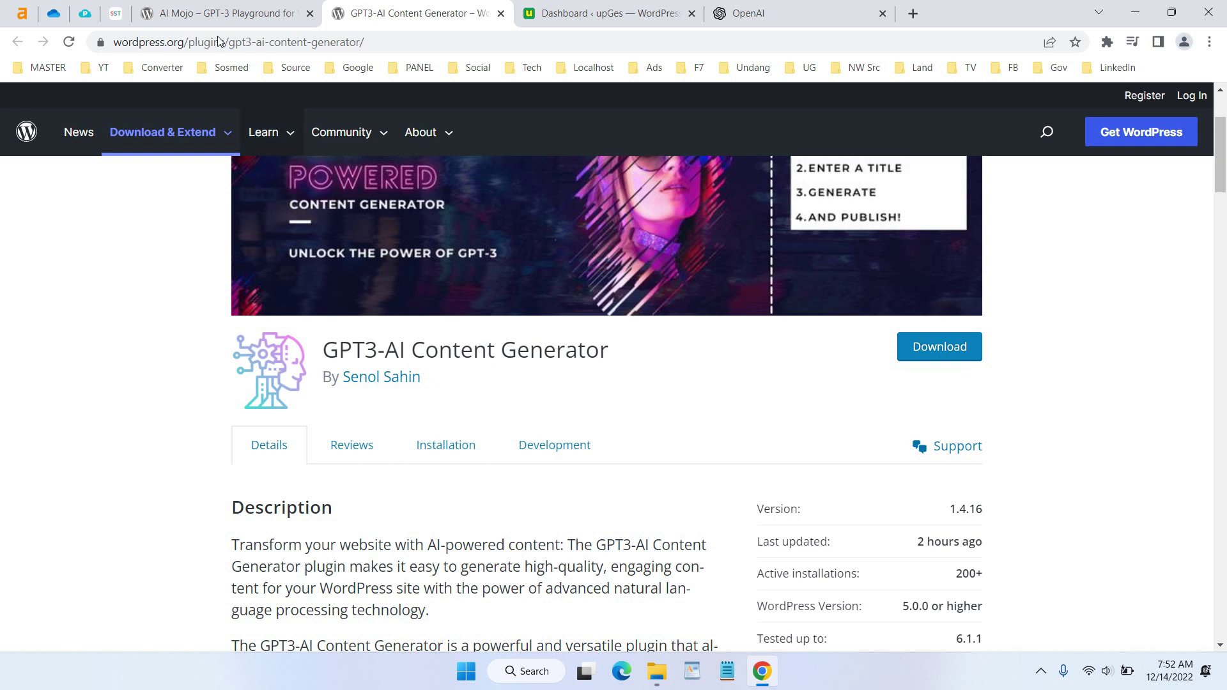
left_click(194, 17)
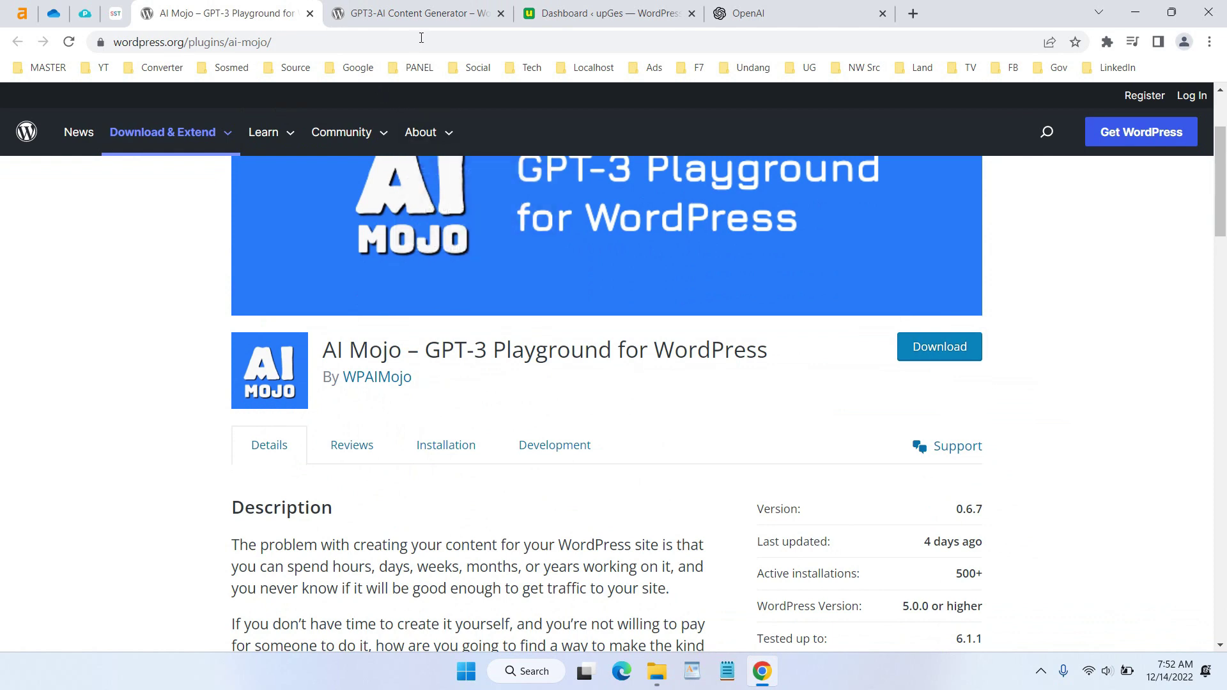
left_click(409, 18)
left_click(279, 20)
left_click(377, 19)
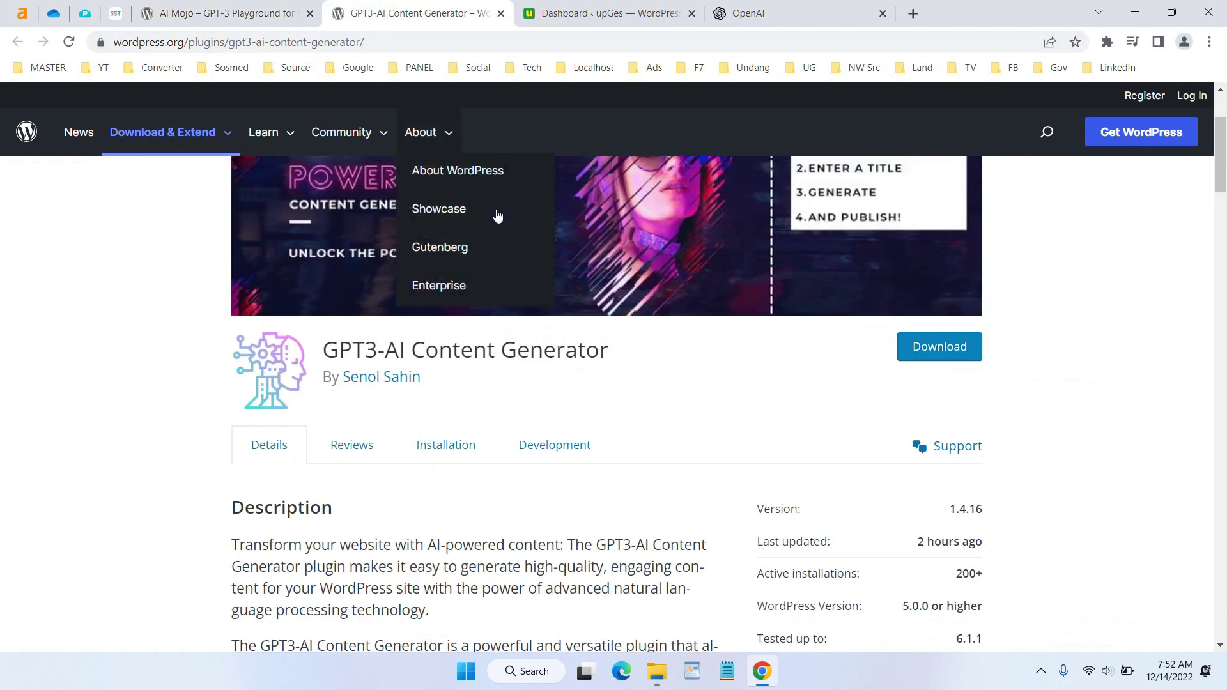
scroll(595, 380, "down", 1)
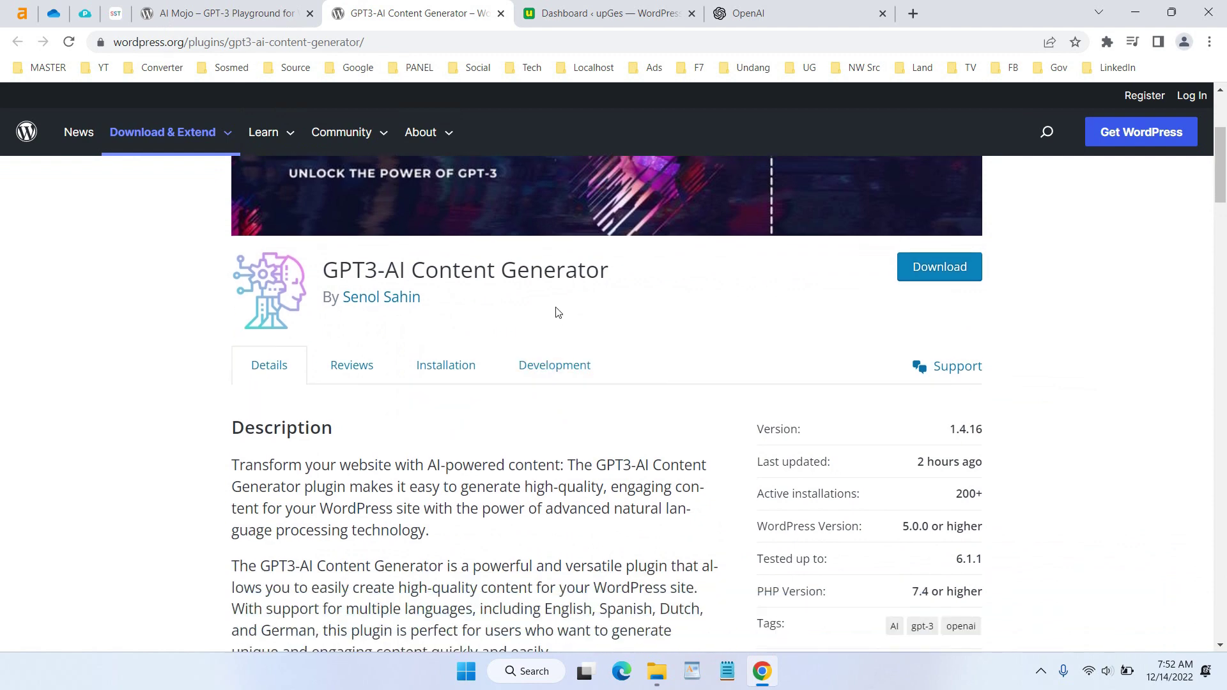
Switch to the upGes WordPress dashboard and open the page for adding new plugins.
left_click(573, 23)
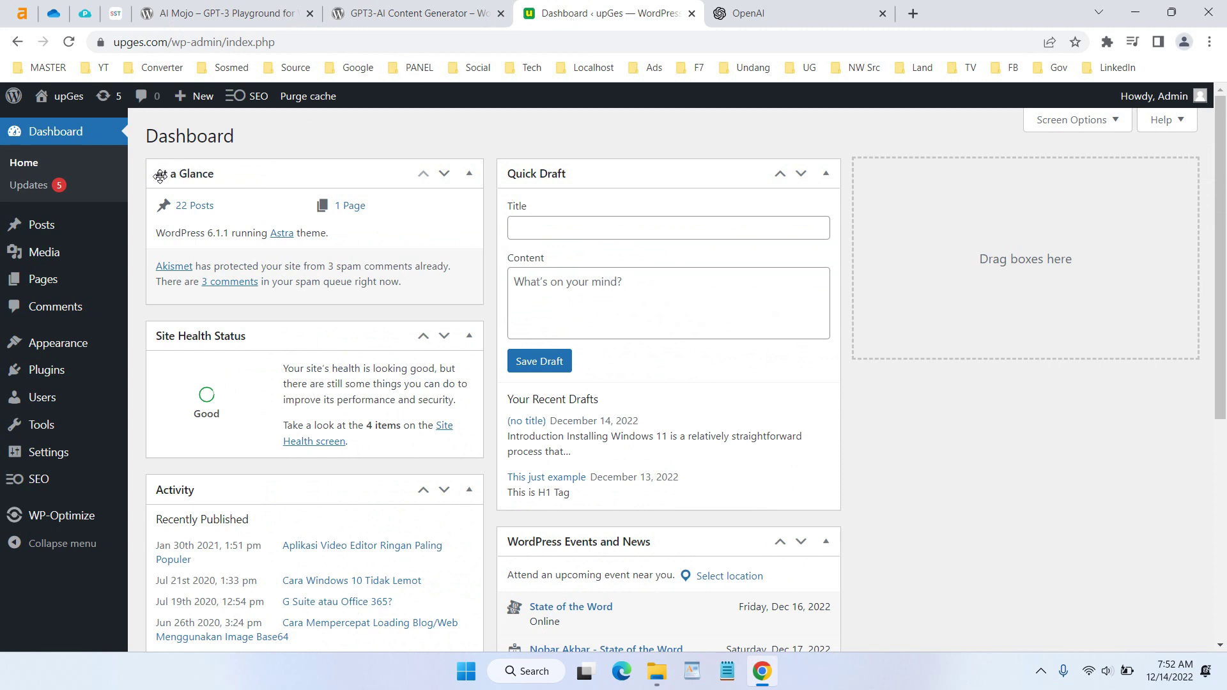
mouse_move(75, 377)
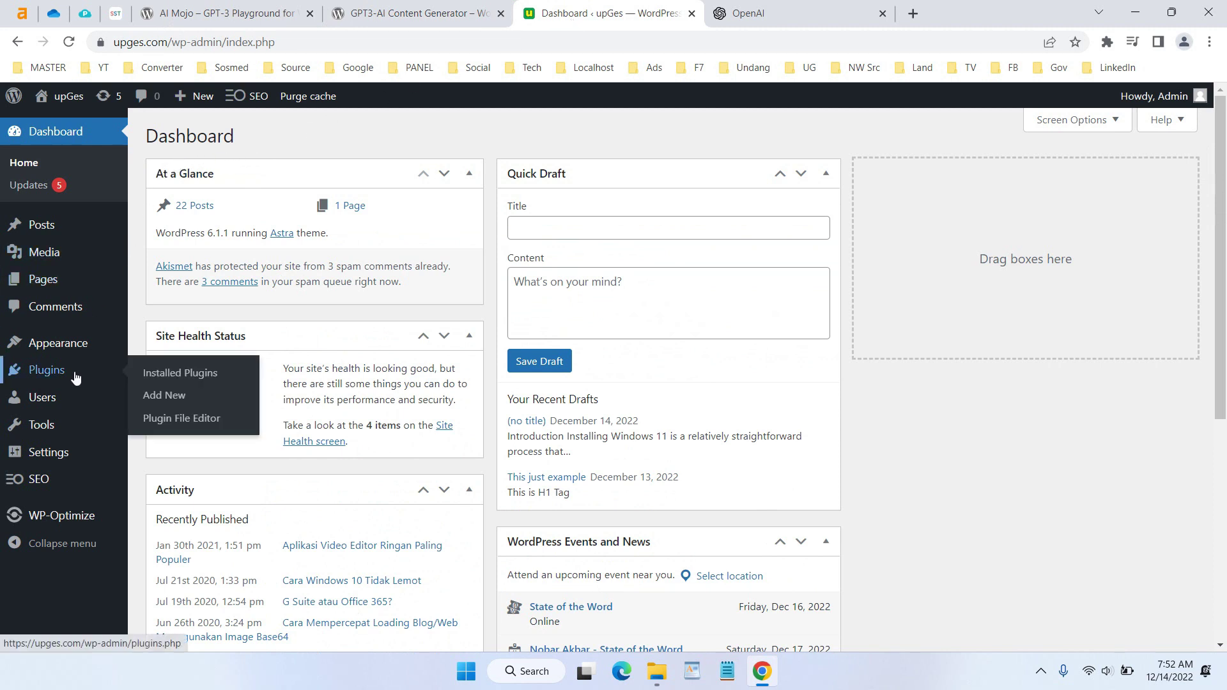
left_click(164, 396)
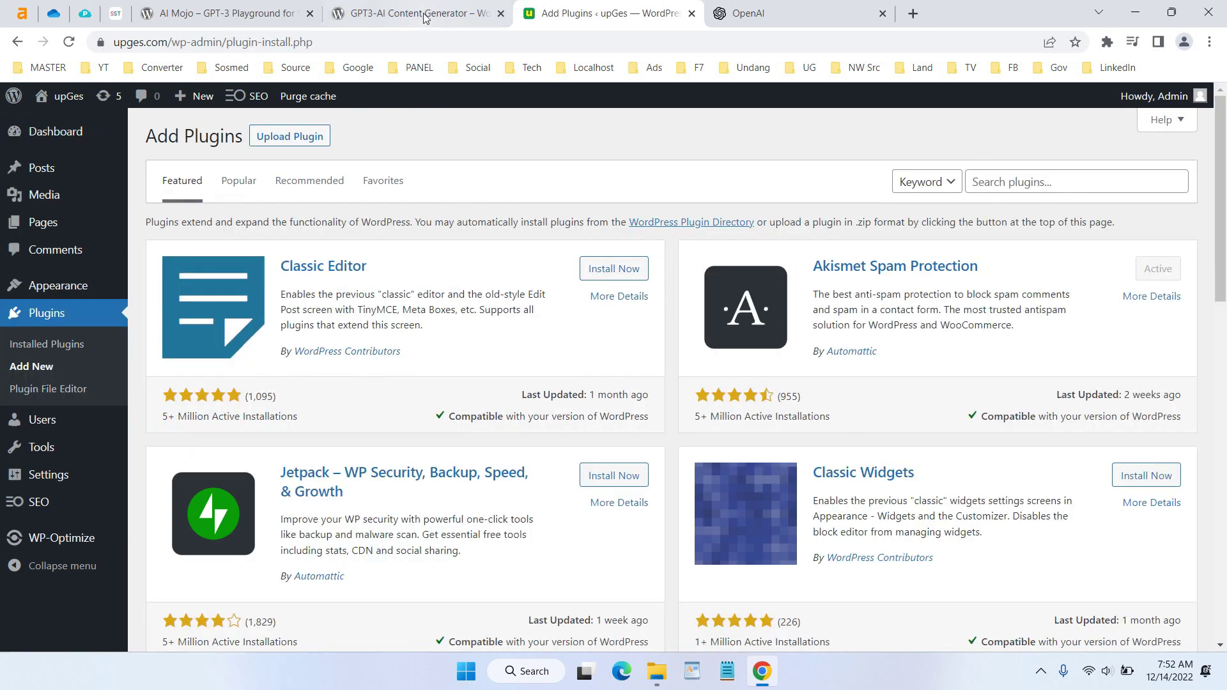
Copy the plugin name "GPT3-AI Content Generator" from its WordPress.org page and search for it among the installable plugins.
left_click(423, 12)
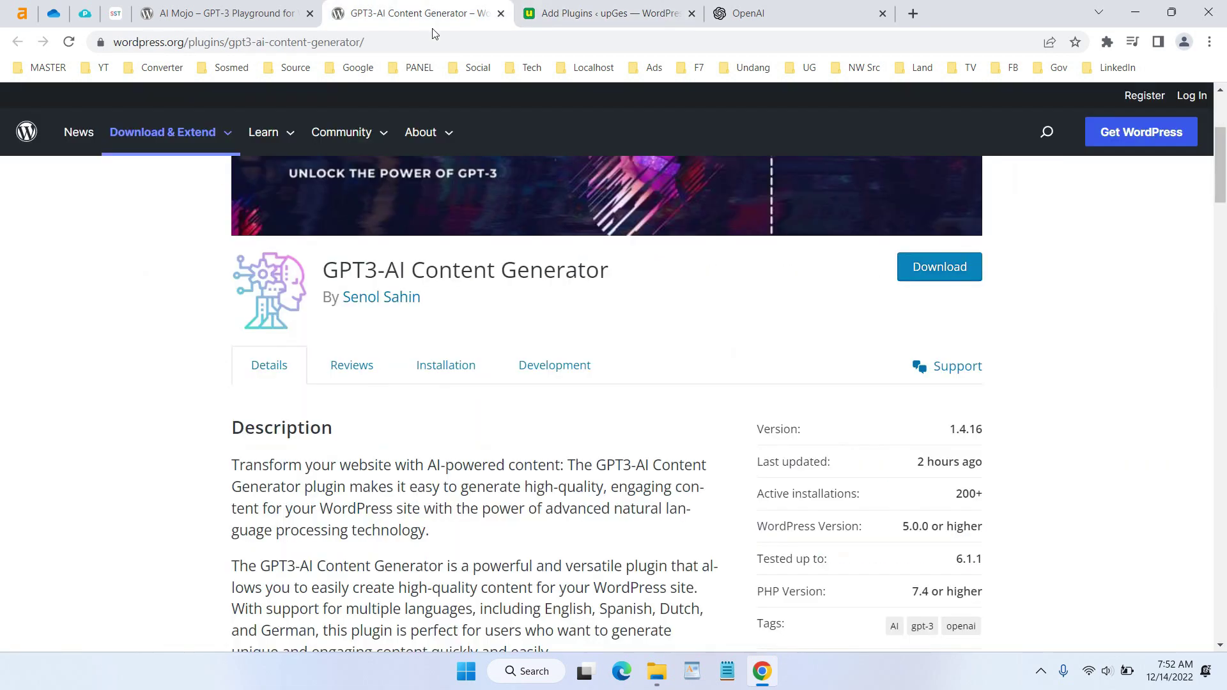
left_click_drag(612, 280, 324, 270)
key("ctrl+c")
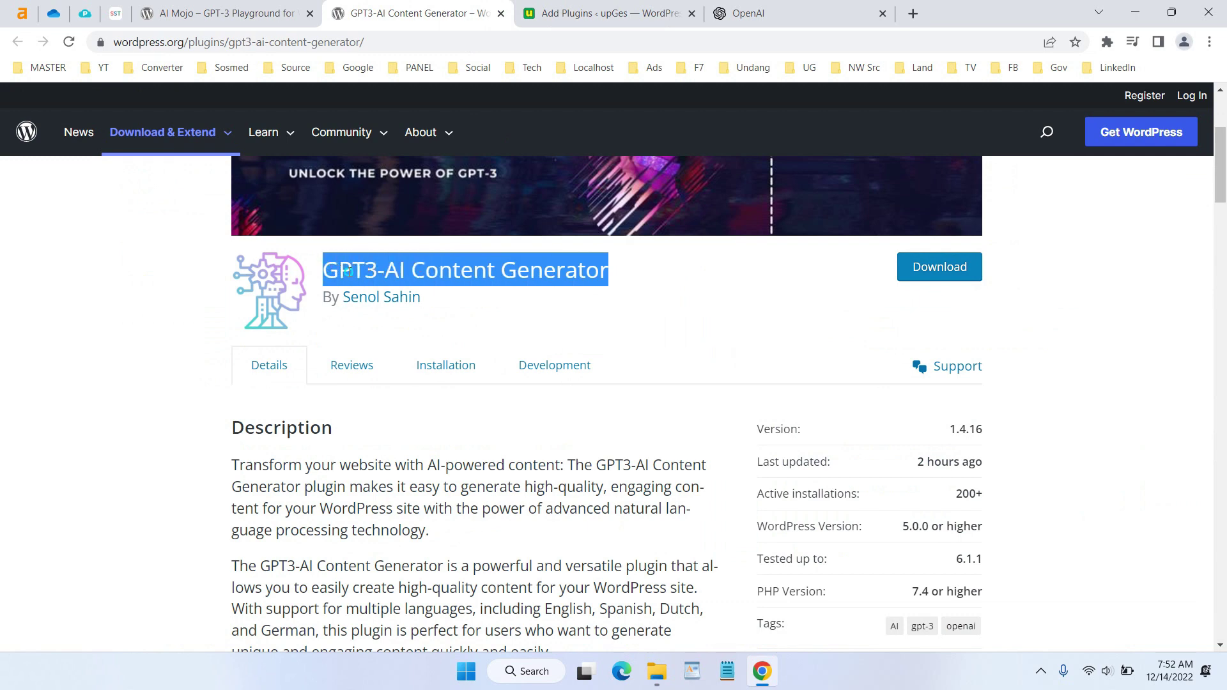
left_click(603, 13)
left_click(1077, 182)
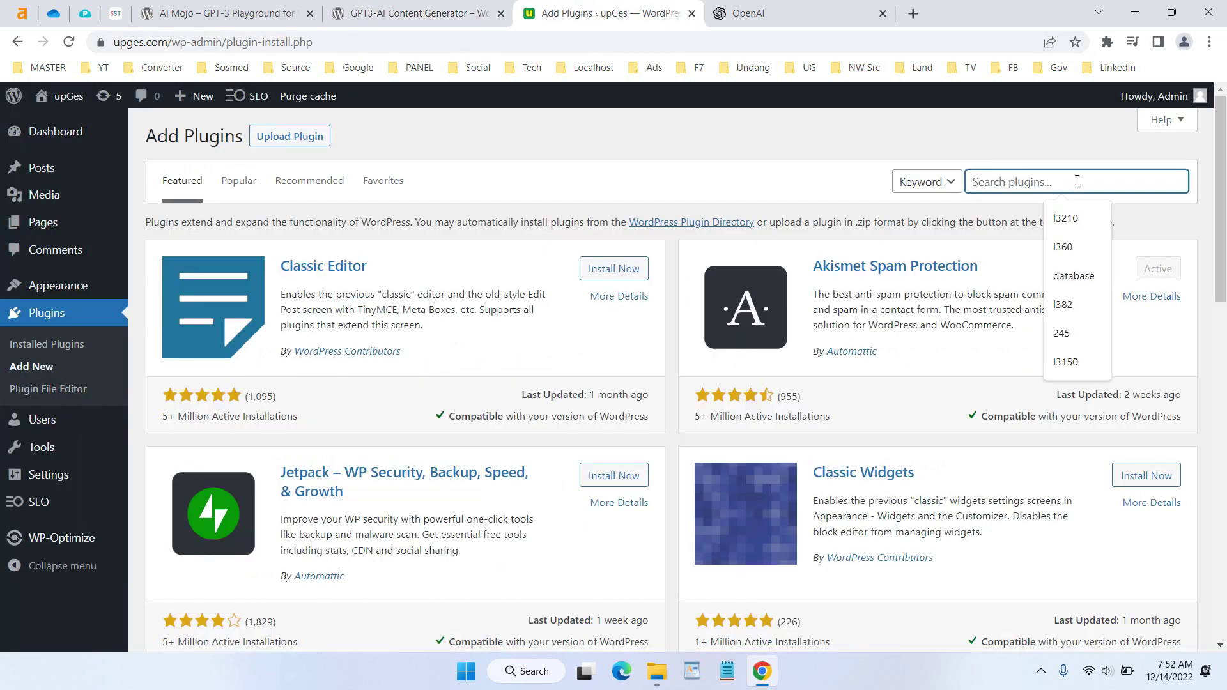
key("ctrl+v")
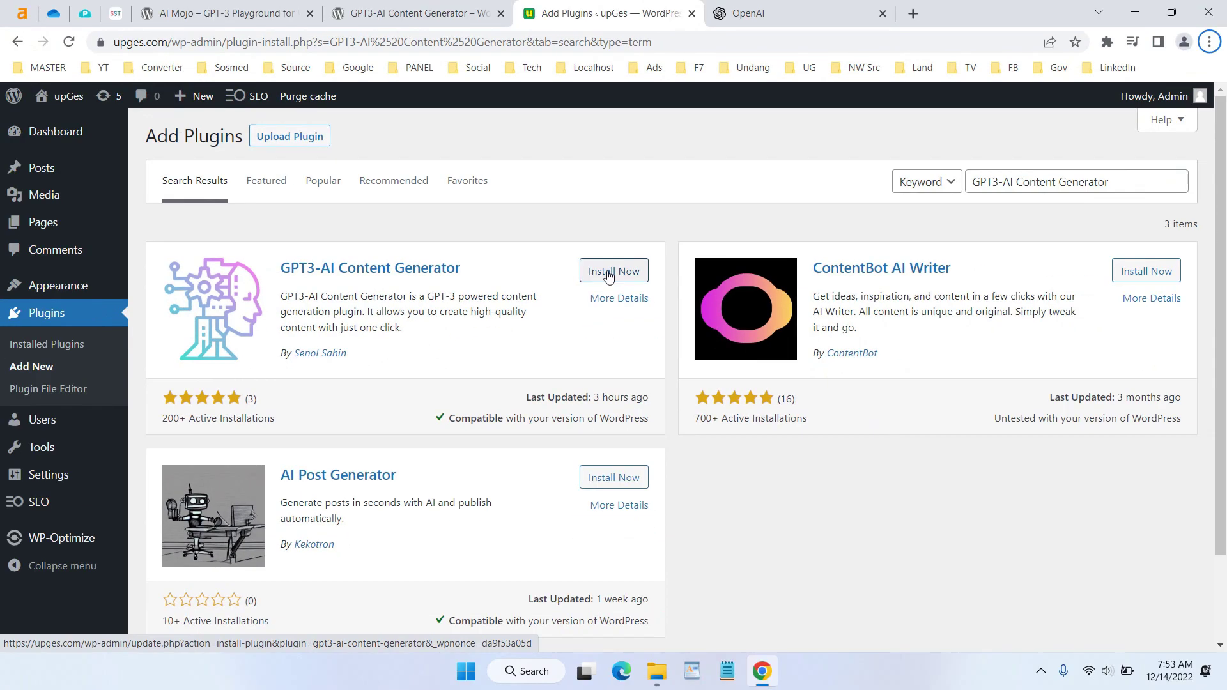
Install and activate the GPT3-AI Content Generator plugin, skipping its update notification opt-in.
left_click(607, 273)
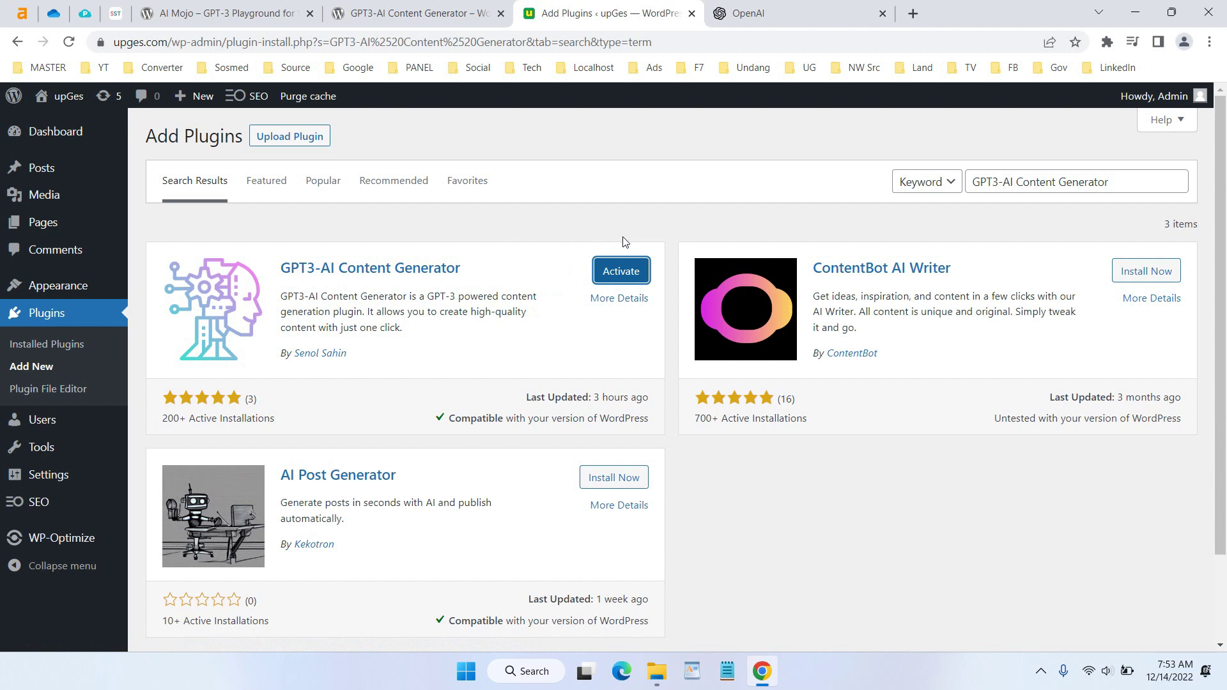
left_click(621, 280)
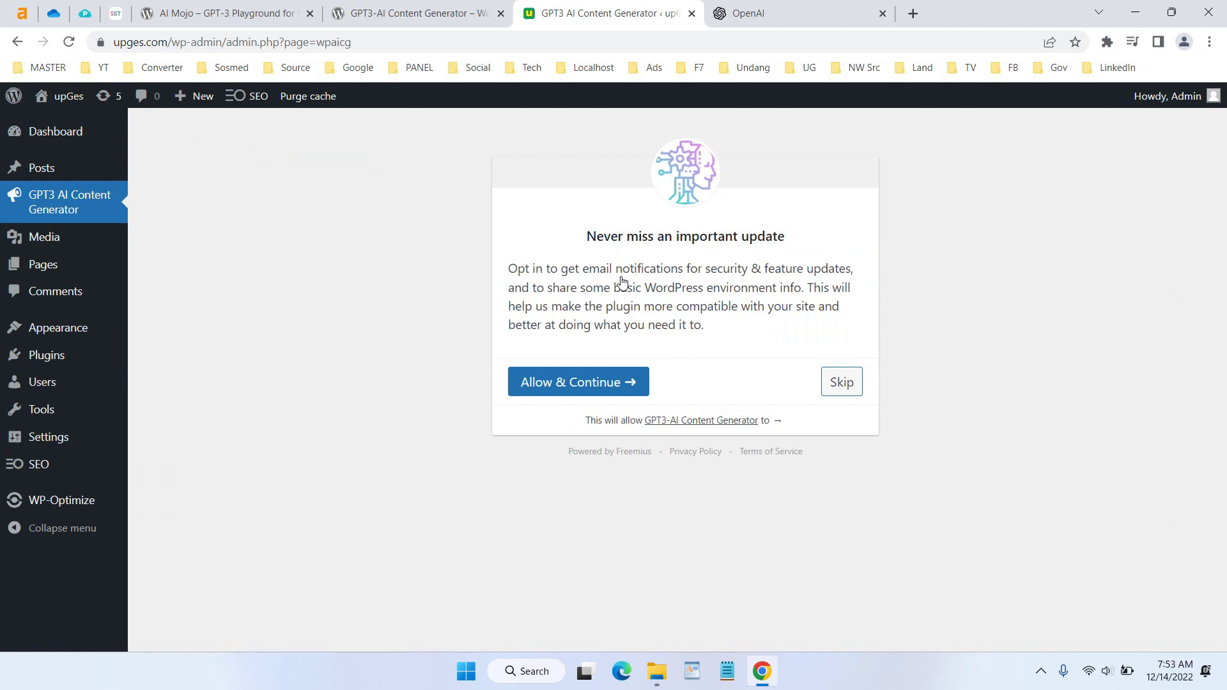
left_click(843, 388)
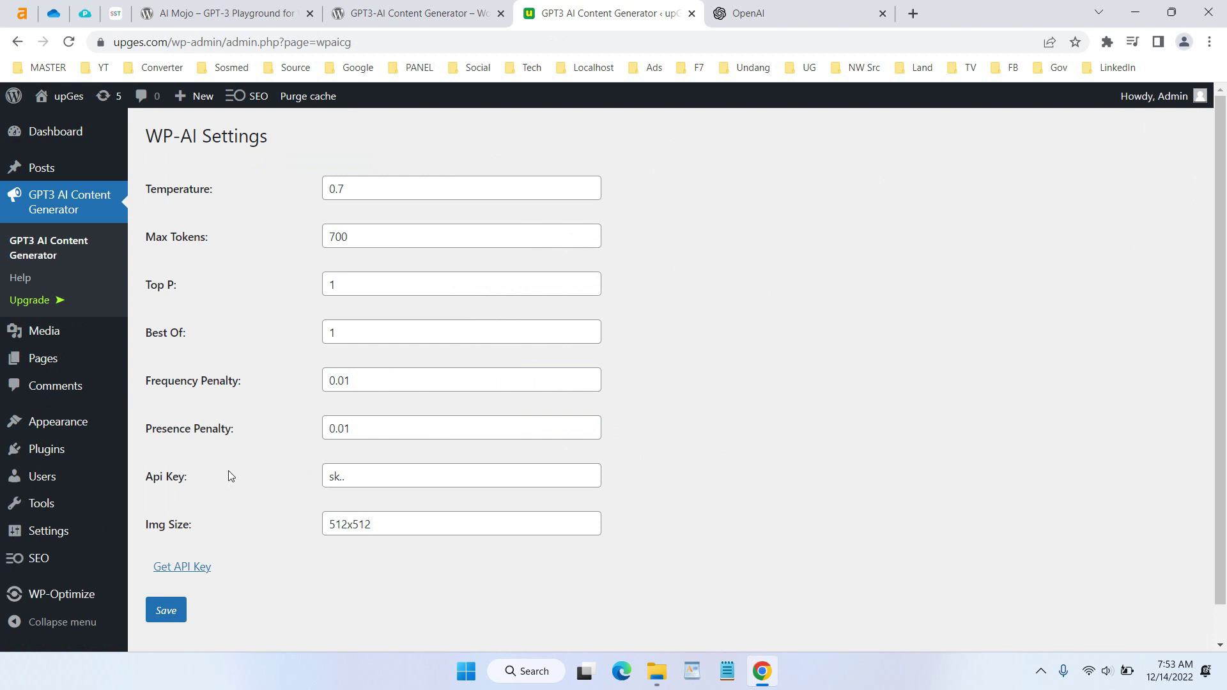
Open the plugin's Get API Key link in a separate tab, then generate a new OpenAI secret key and copy it.
scroll(248, 463, "down", 1)
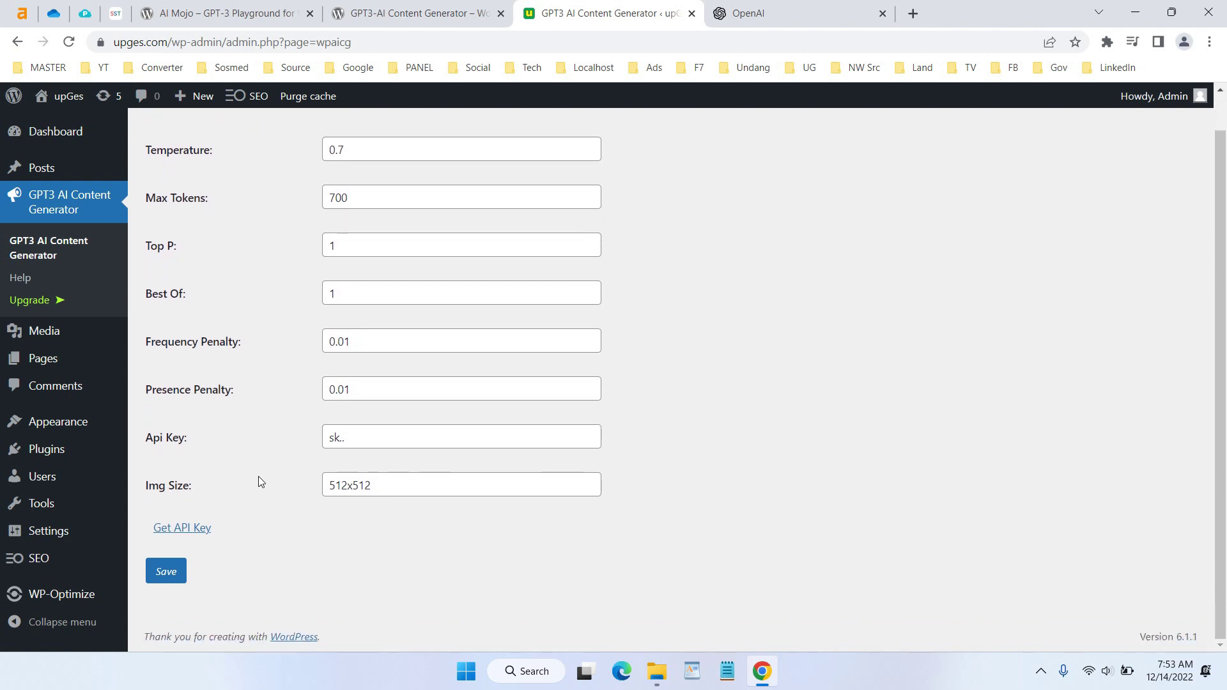
right_click(193, 531)
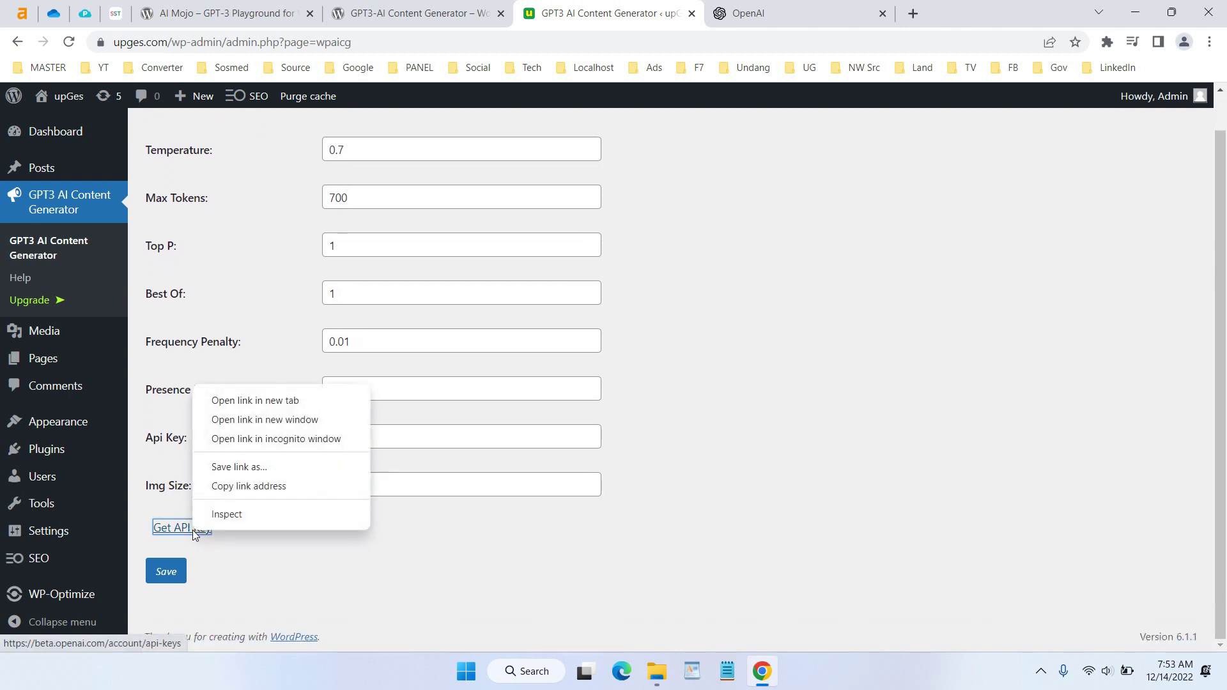
left_click(247, 401)
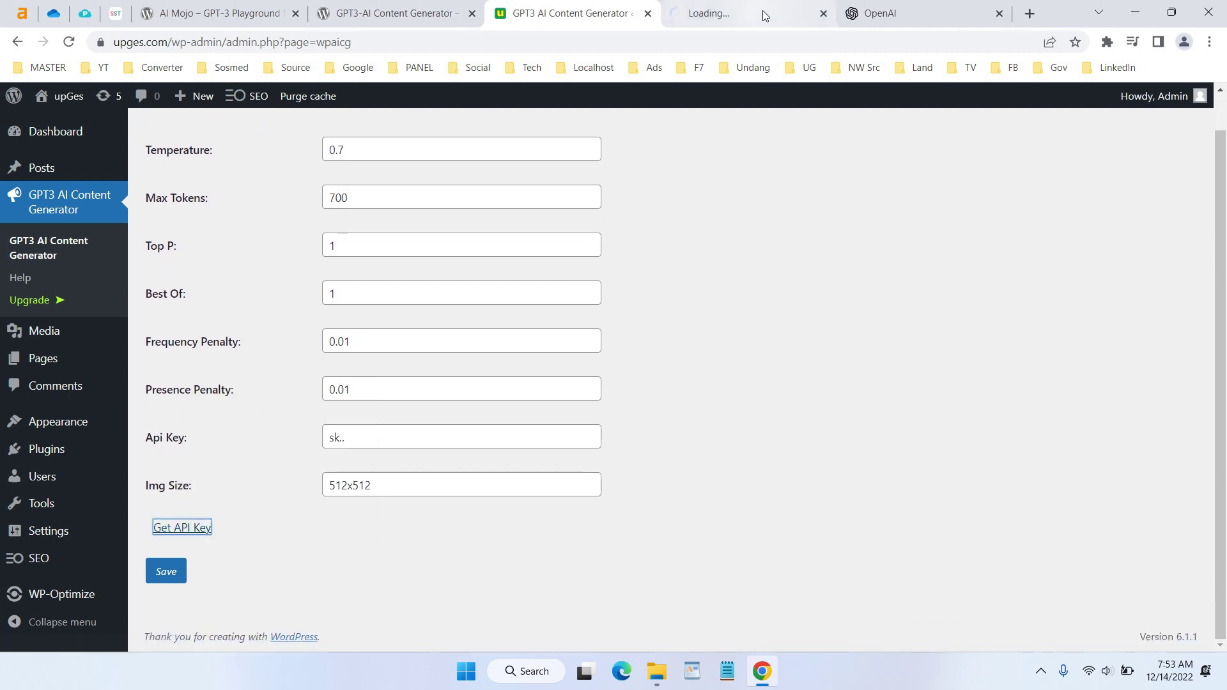
left_click(765, 11)
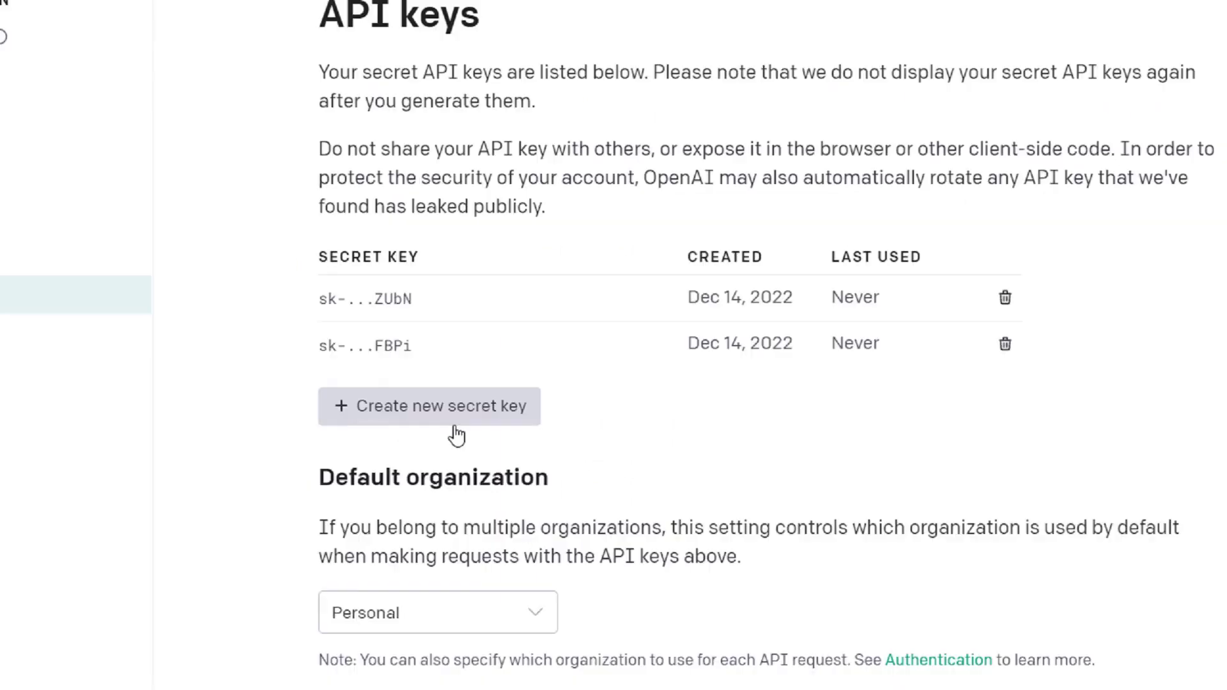
left_click(402, 454)
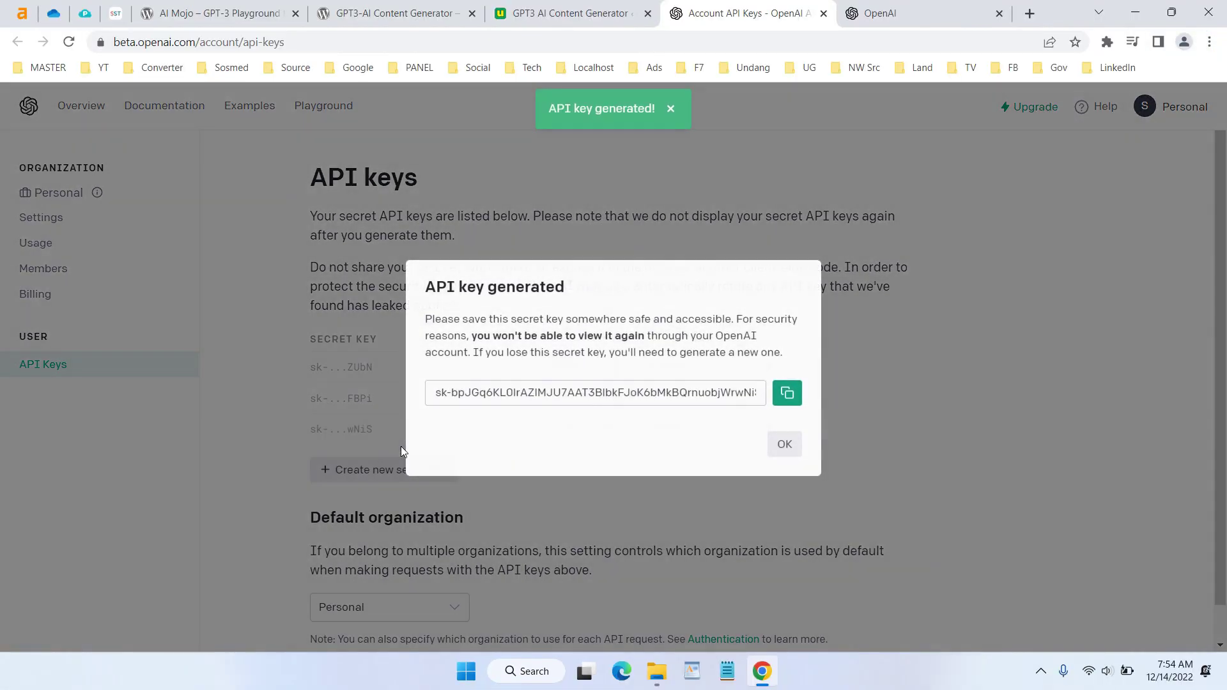
left_click(786, 394)
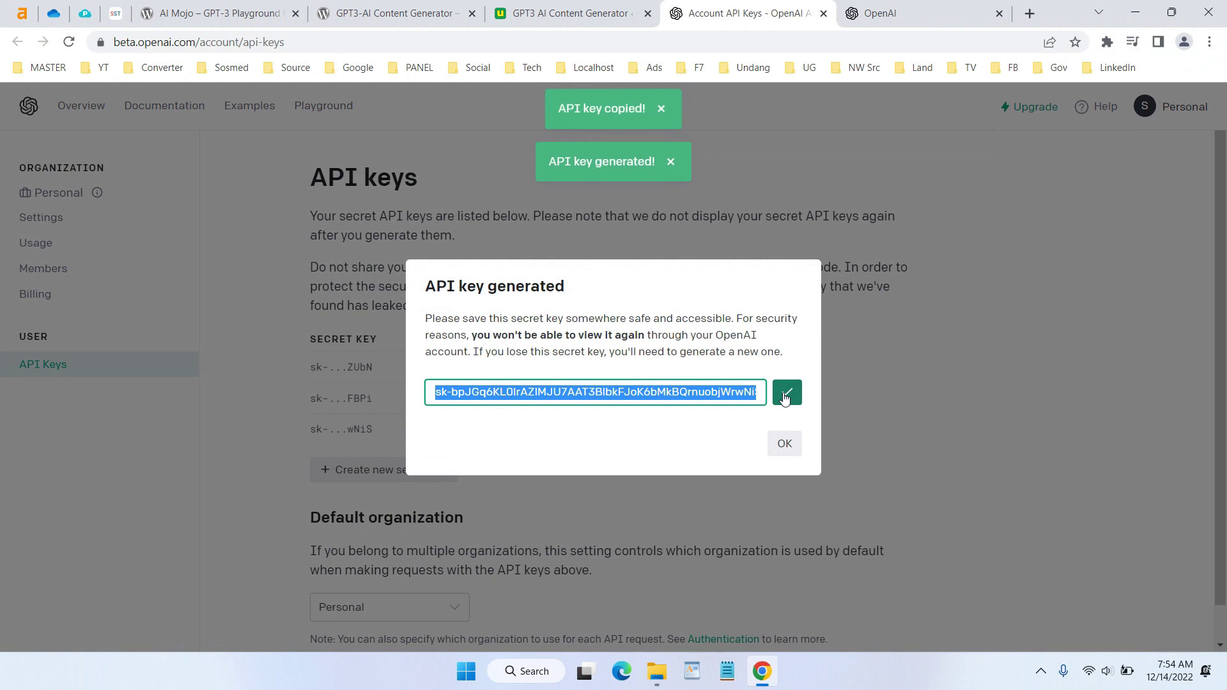
Paste the copied API key into the plugin's Api Key setting, replacing the placeholder, and save the settings.
left_click(565, 13)
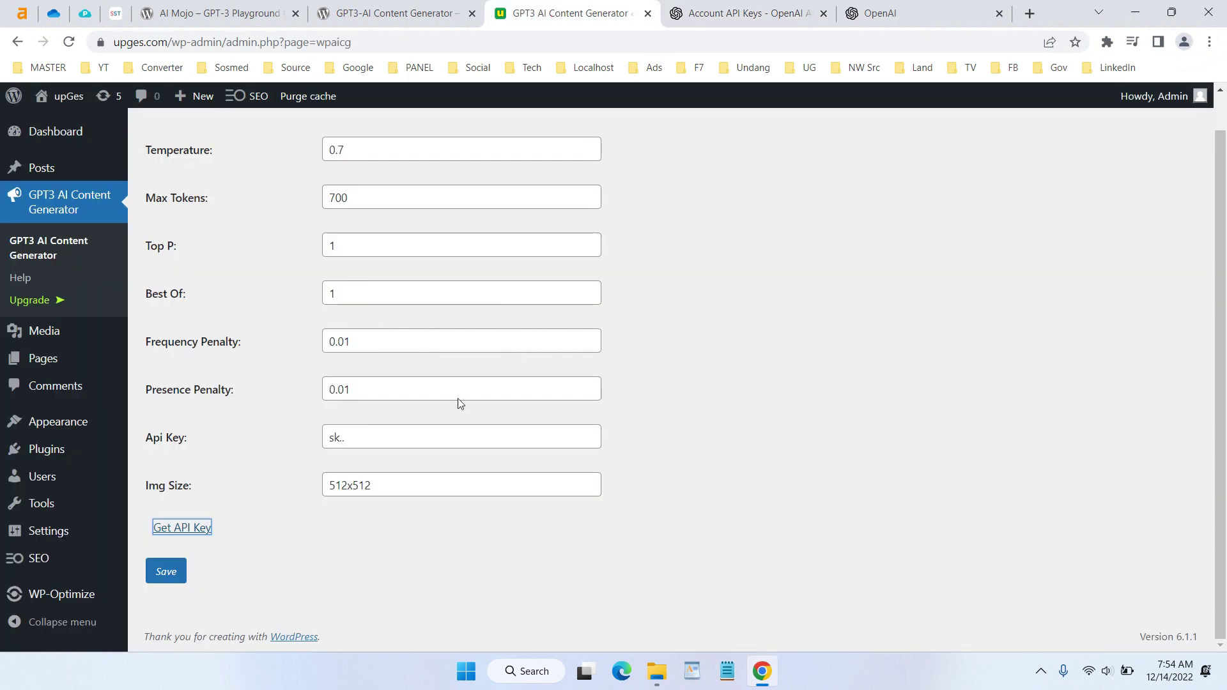
left_click_drag(420, 444, 284, 427)
key("ctrl+v")
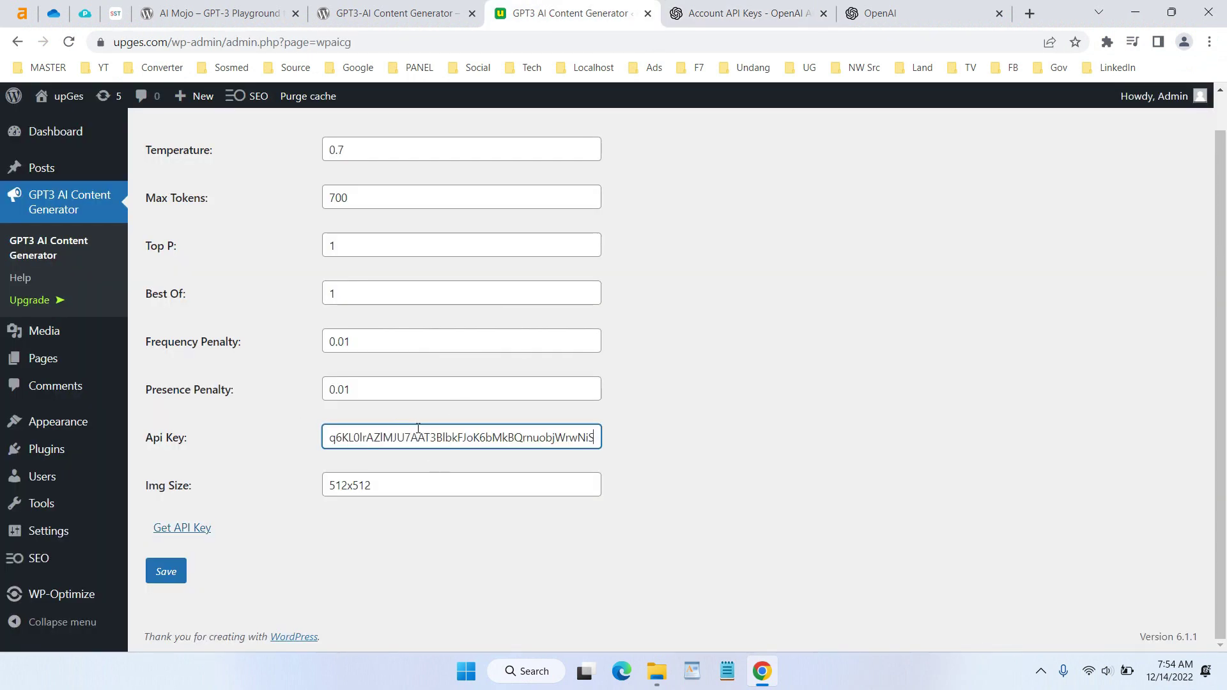
left_click_drag(515, 432, 248, 435)
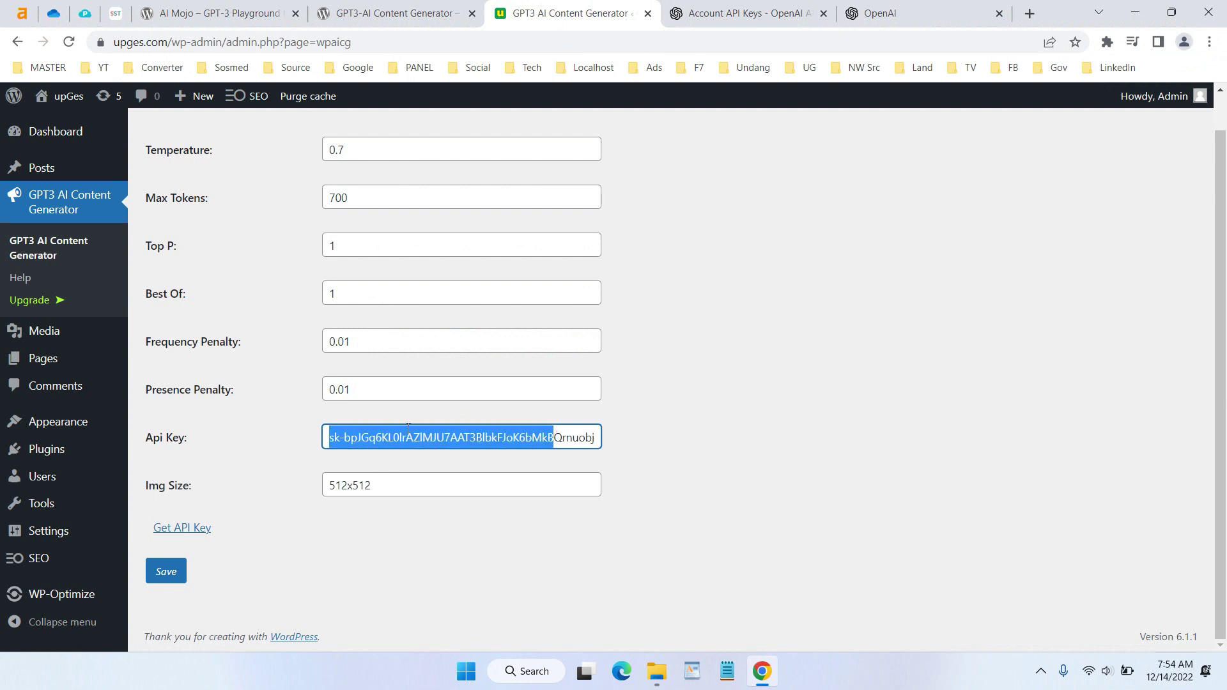
left_click(161, 581)
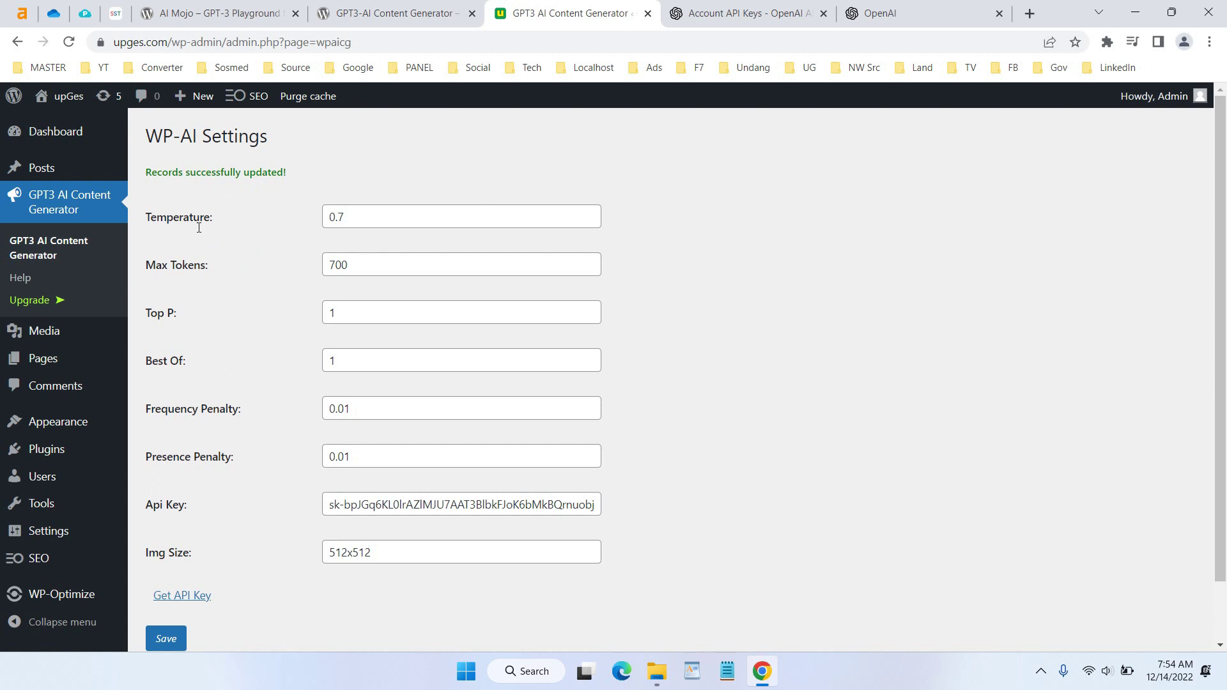
Create a new post and go to its GPT-3 Content Generator section.
mouse_move(74, 171)
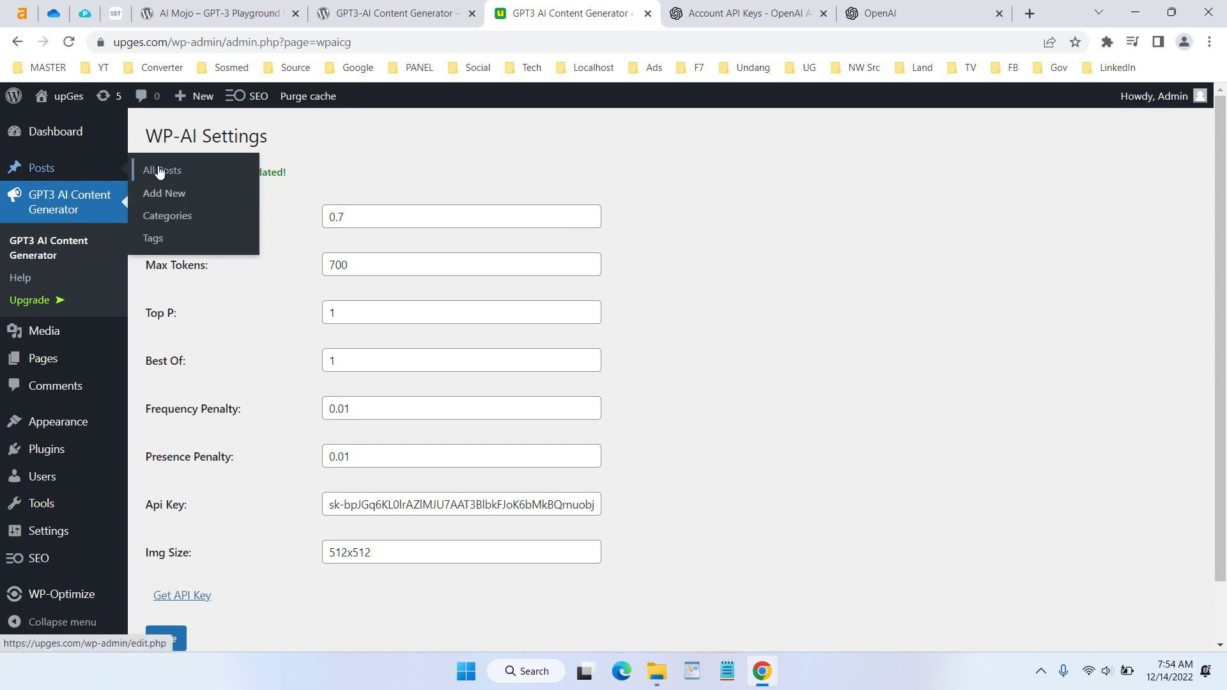
left_click(189, 194)
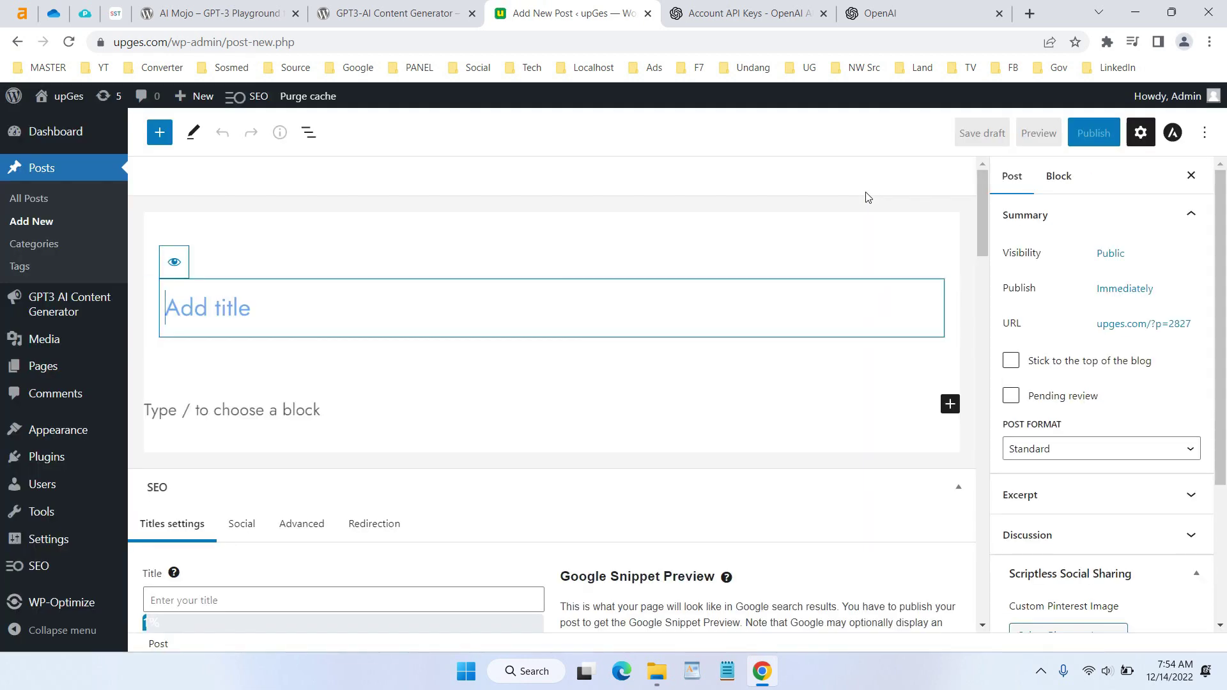
scroll(708, 278, "down", 10)
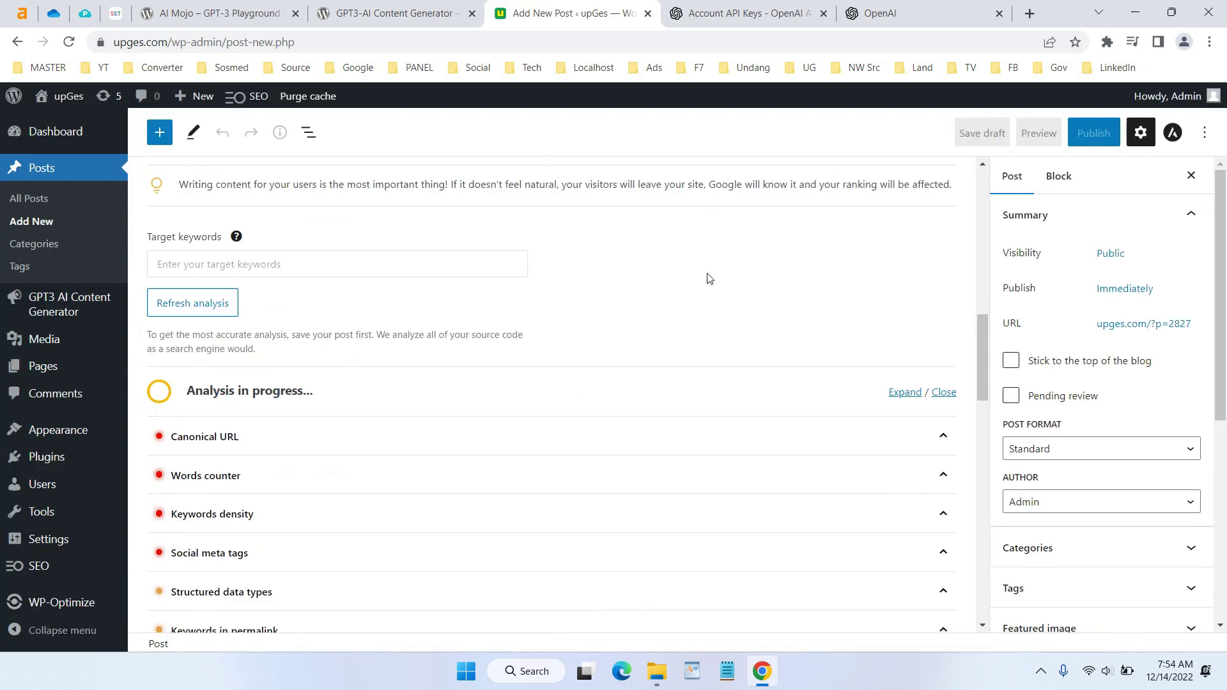
scroll(708, 278, "down", 15)
scroll(708, 278, "up", 4)
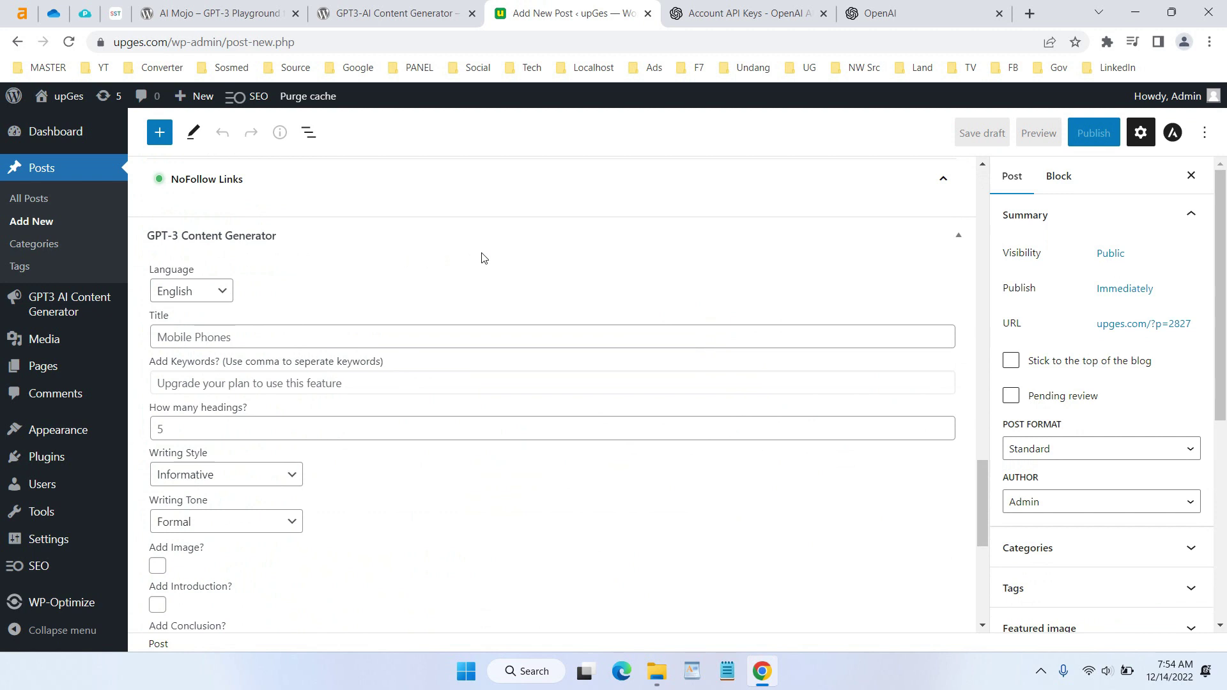
Keep English as the generator's language and enter the title "How to Install Windows 11".
left_click(213, 298)
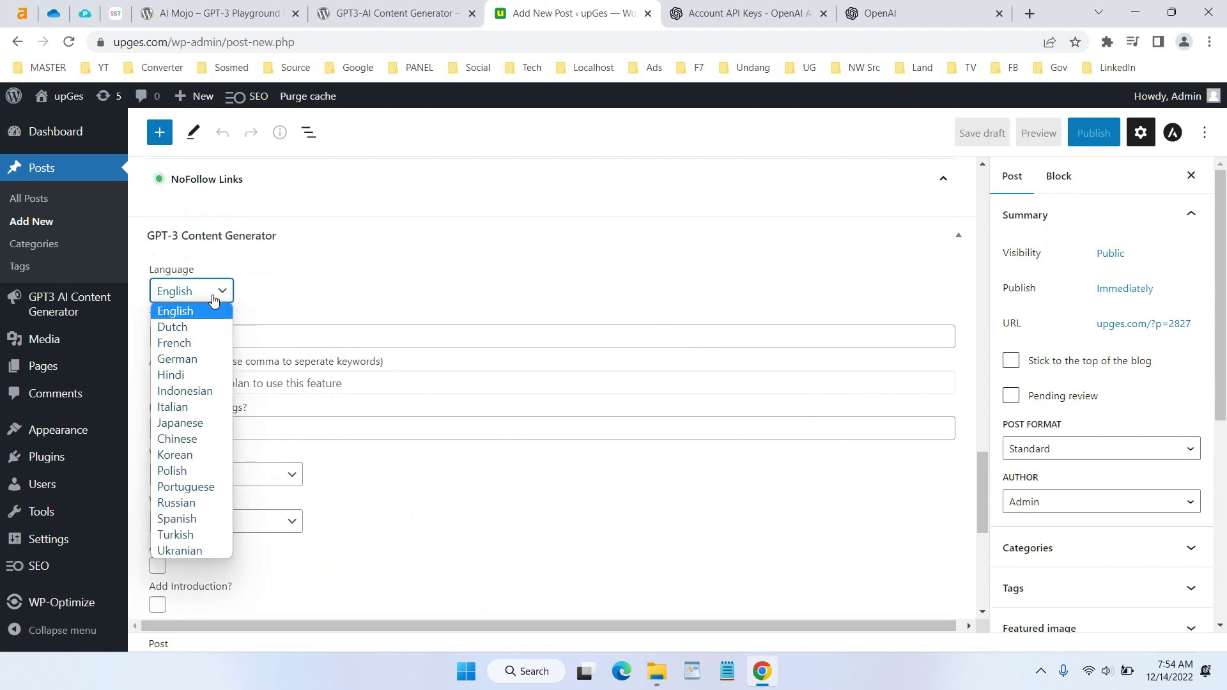
left_click(293, 286)
scroll(298, 290, "down", 1)
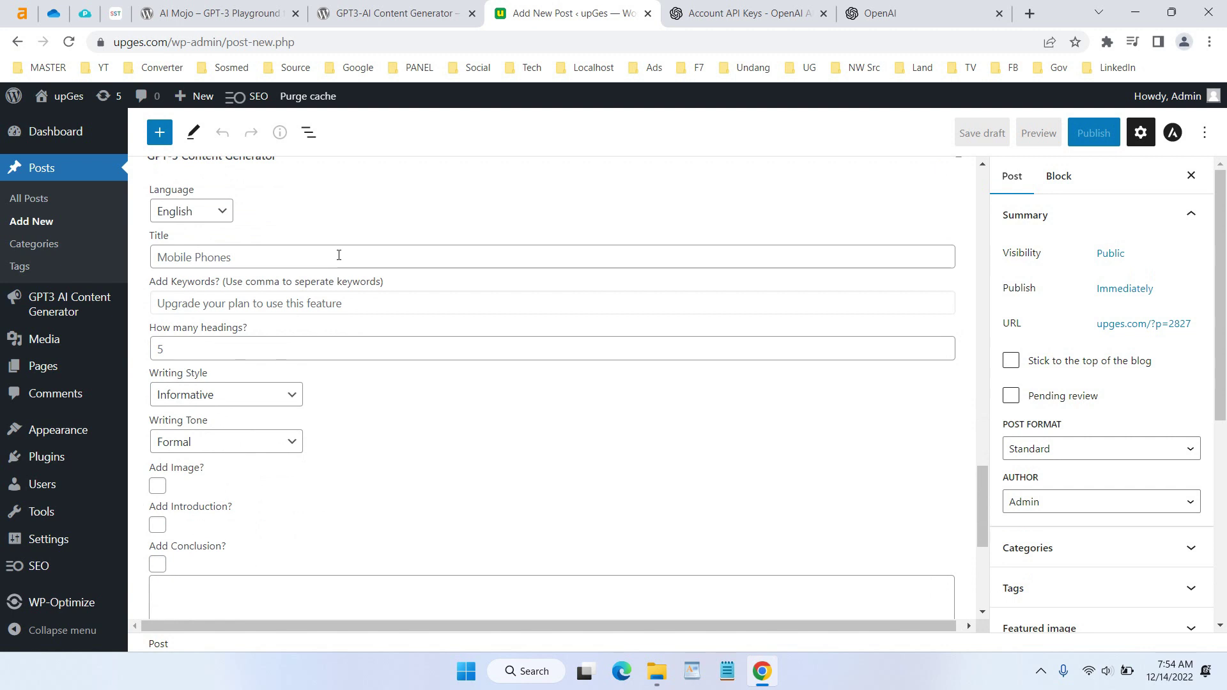
left_click(339, 255)
type("H")
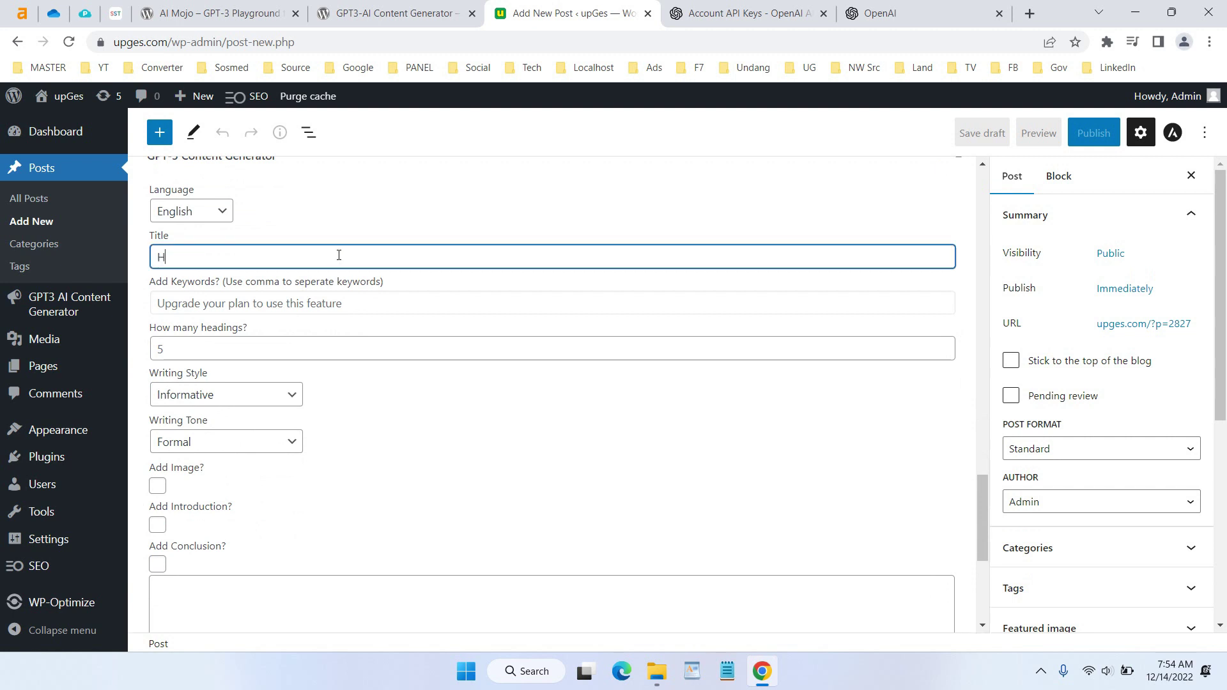
type("ow to Install Windows 11")
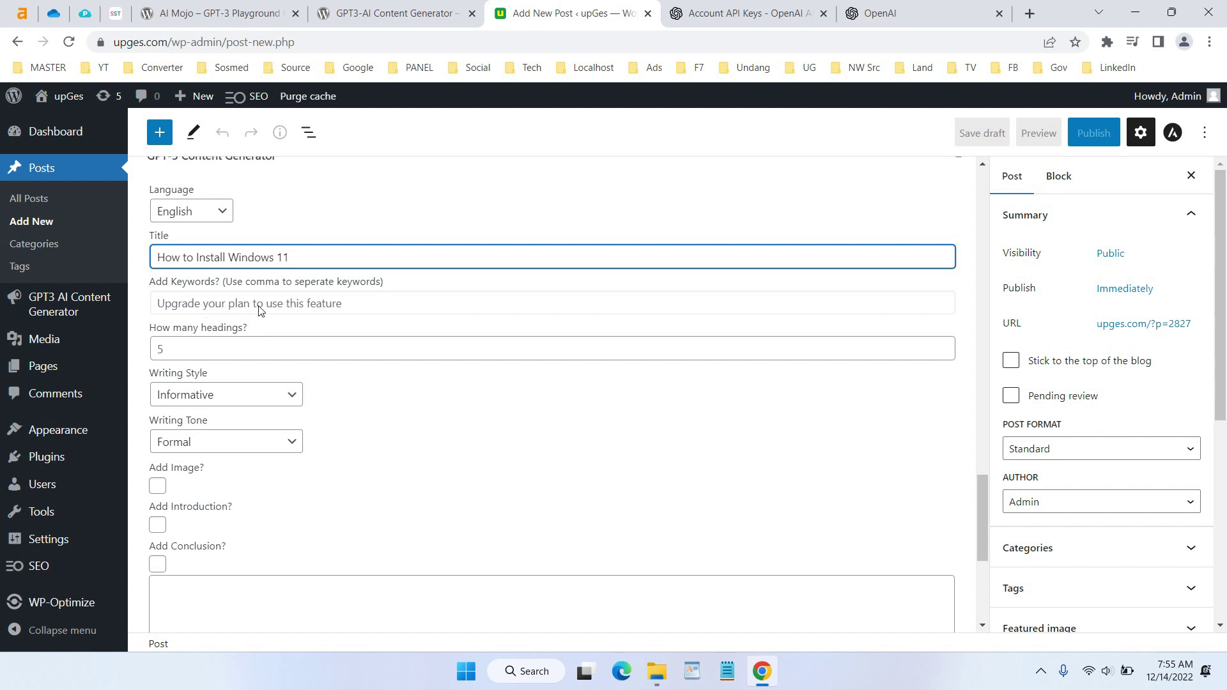
Set the number of headings to 5 and keep the writing style as Informative.
left_click(172, 351)
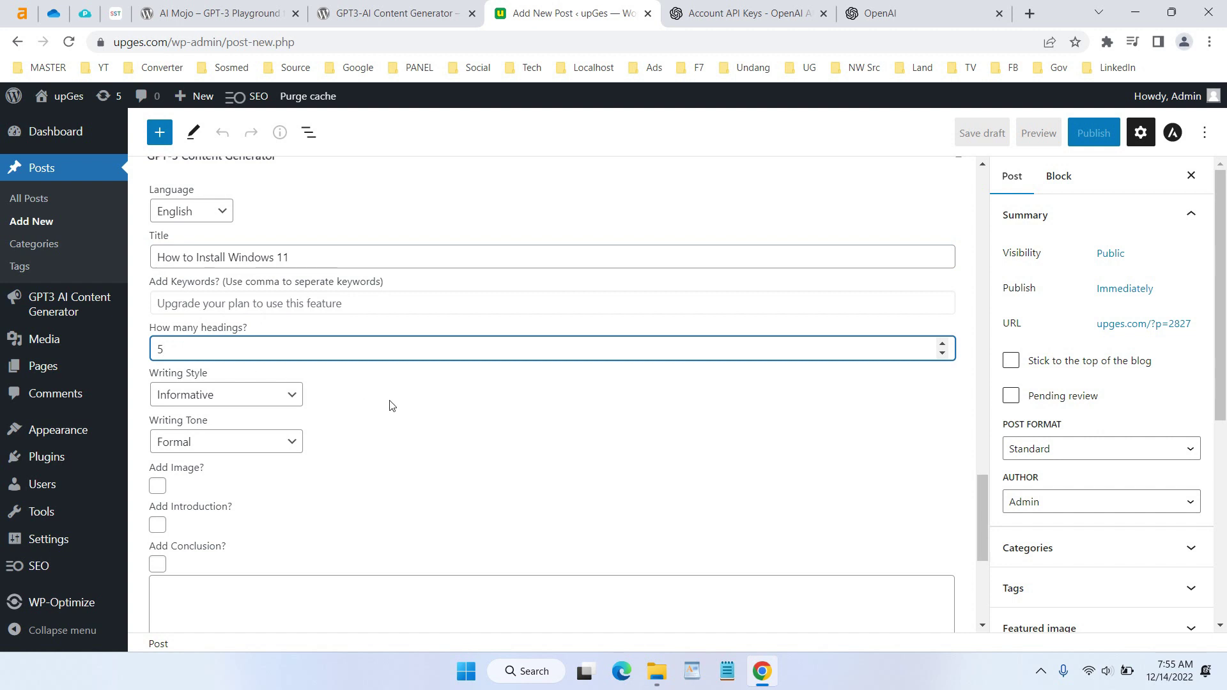
left_click(274, 401)
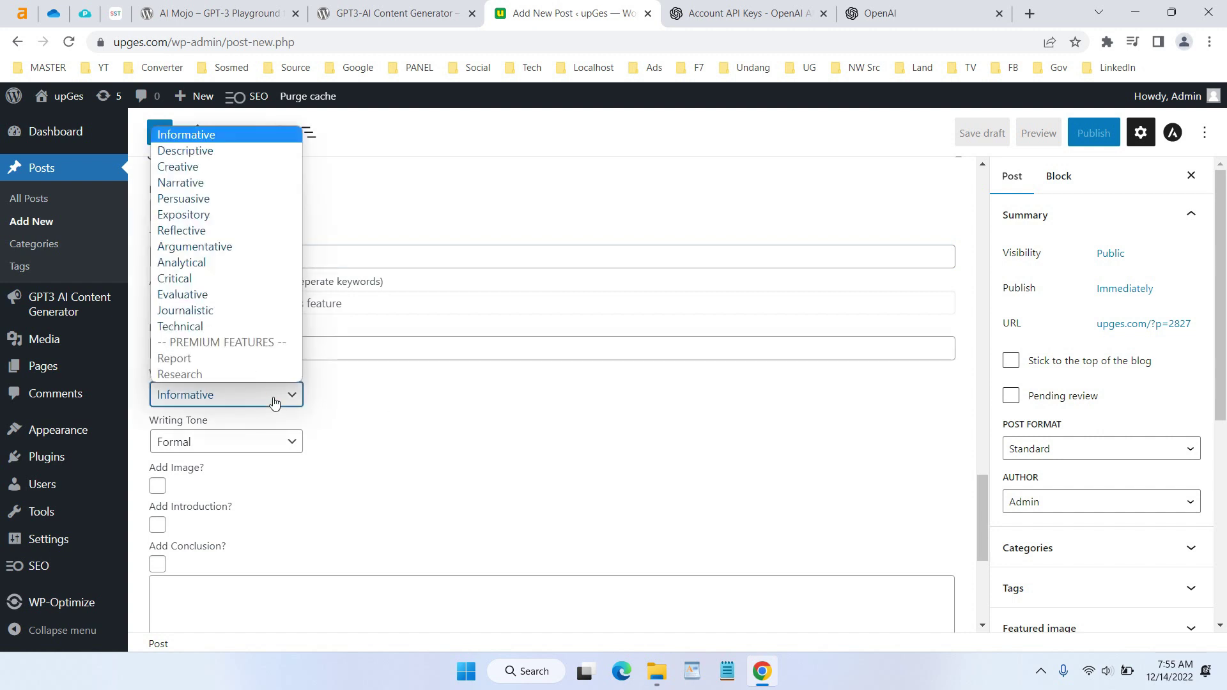
left_click(274, 401)
scroll(313, 396, "down", 2)
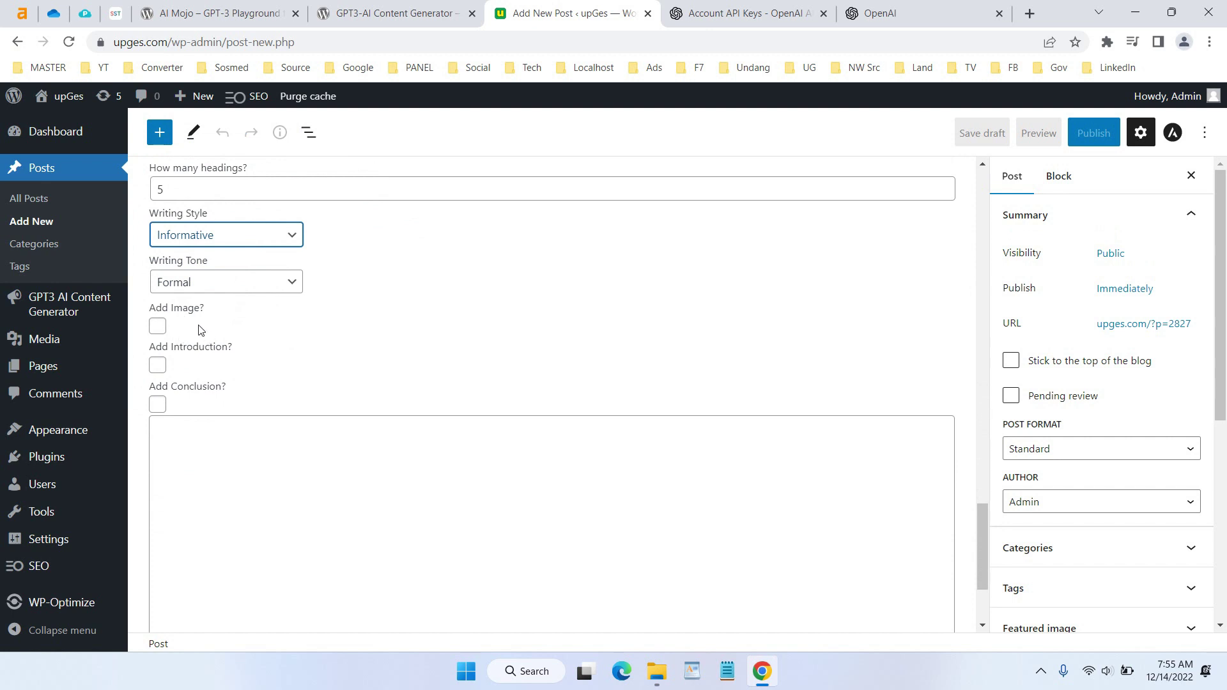
Include an image, introduction and conclusion in the generator options, and generate the article content.
left_click(159, 328)
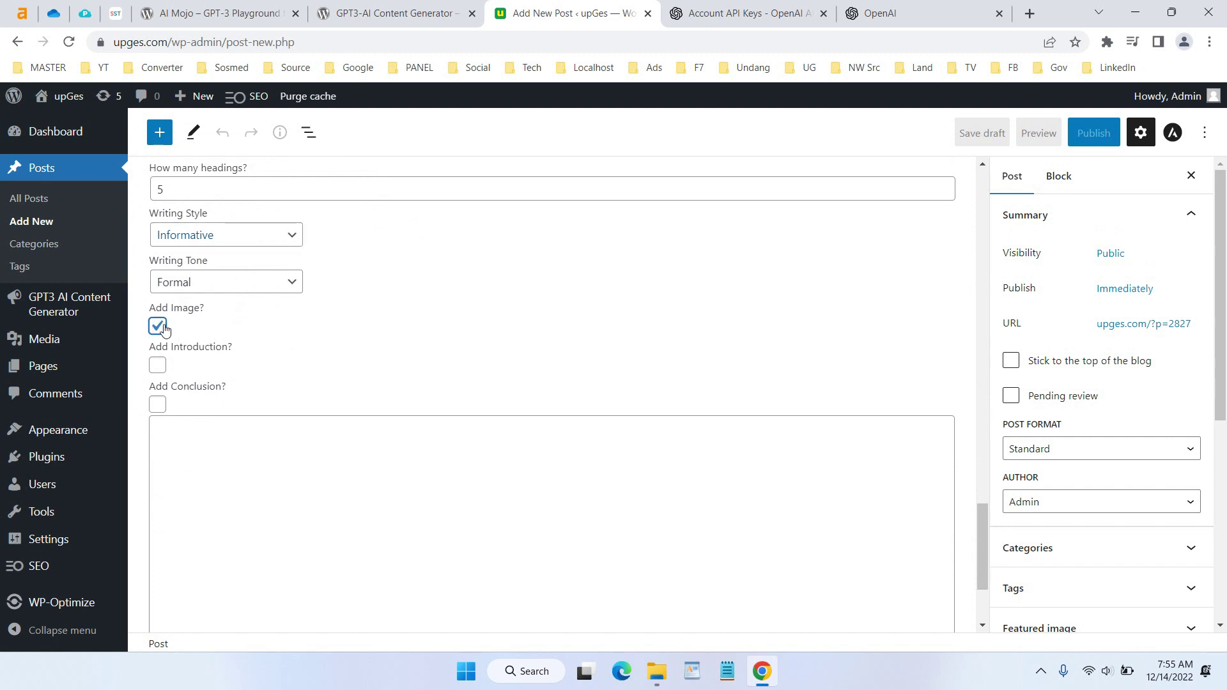
left_click(160, 368)
left_click(160, 406)
scroll(411, 282, "down", 3)
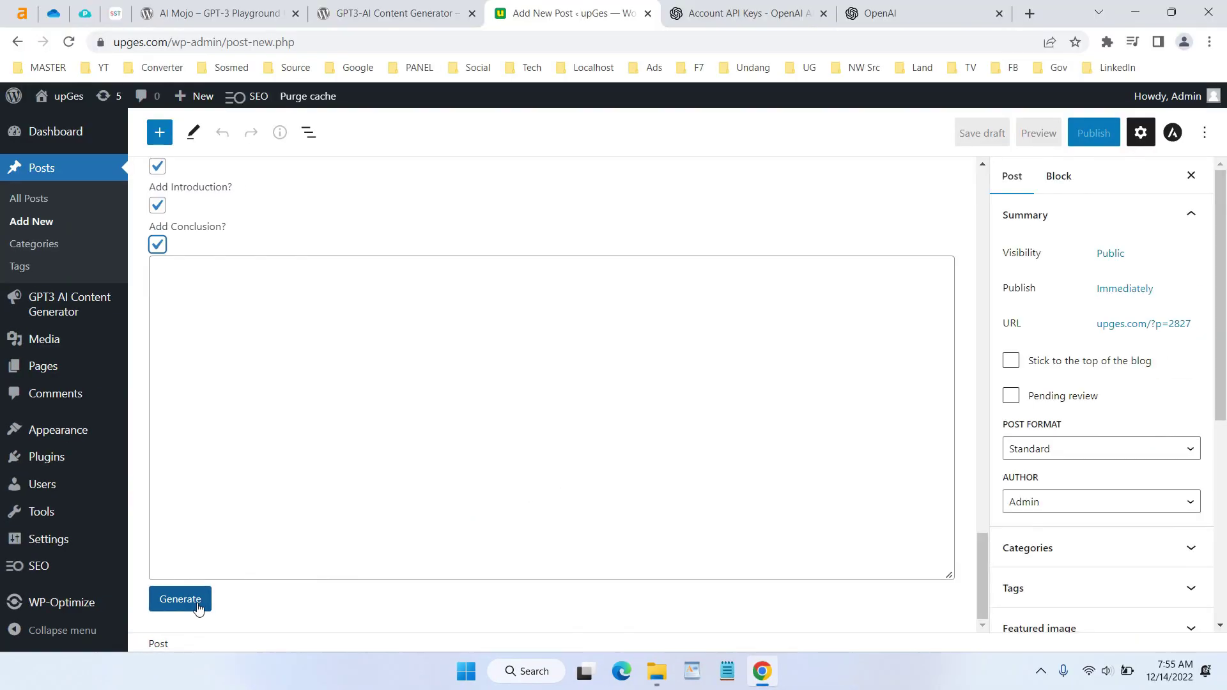
left_click(198, 606)
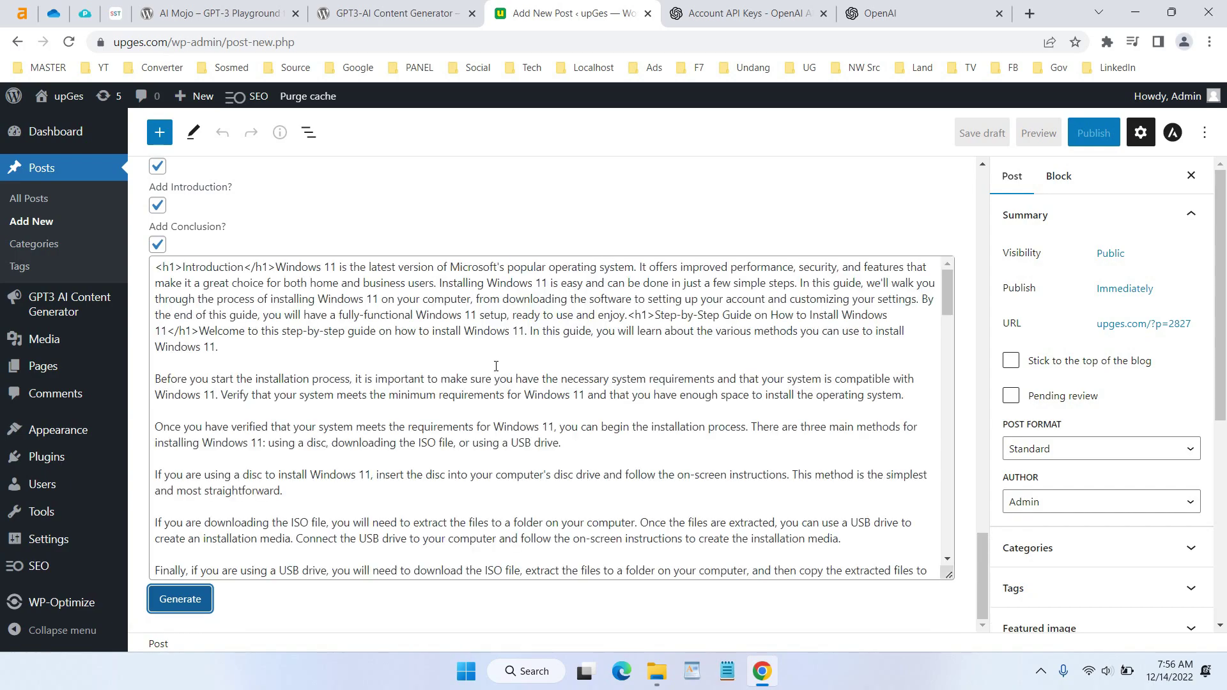
Review the generated article text through to its conclusion and copy all of it.
scroll(496, 365, "down", 10)
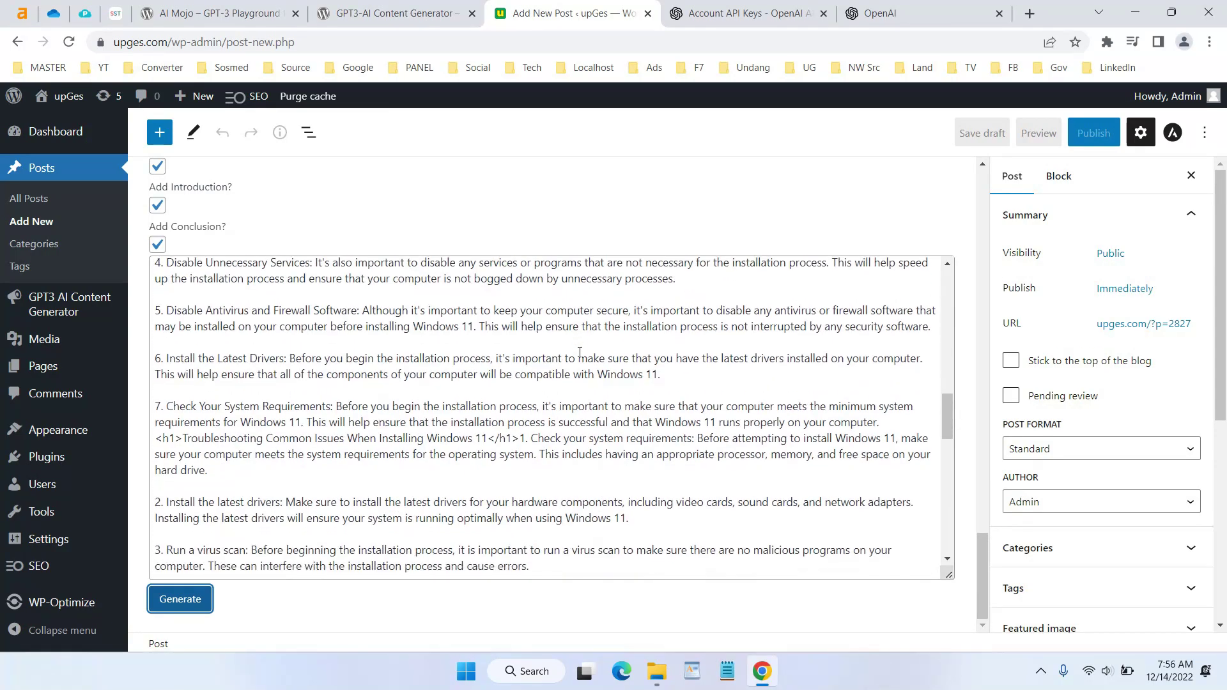
scroll(579, 352, "down", 10)
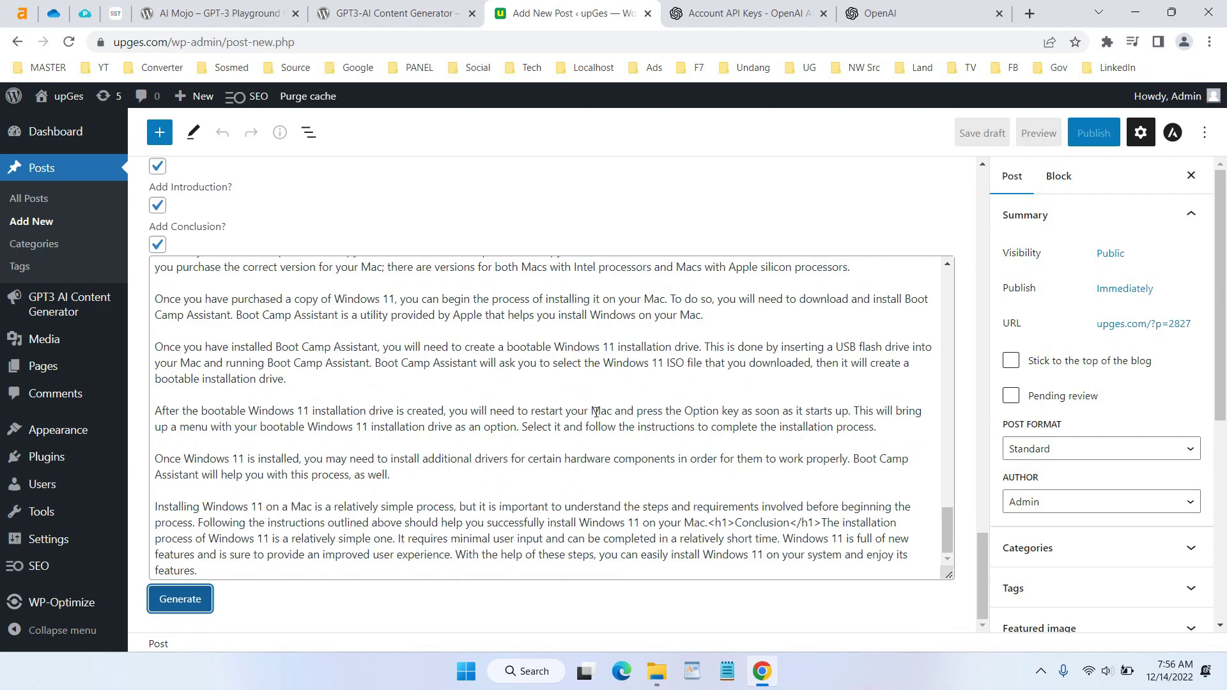
left_click_drag(274, 569, 157, 147)
scroll(396, 404, "down", 6)
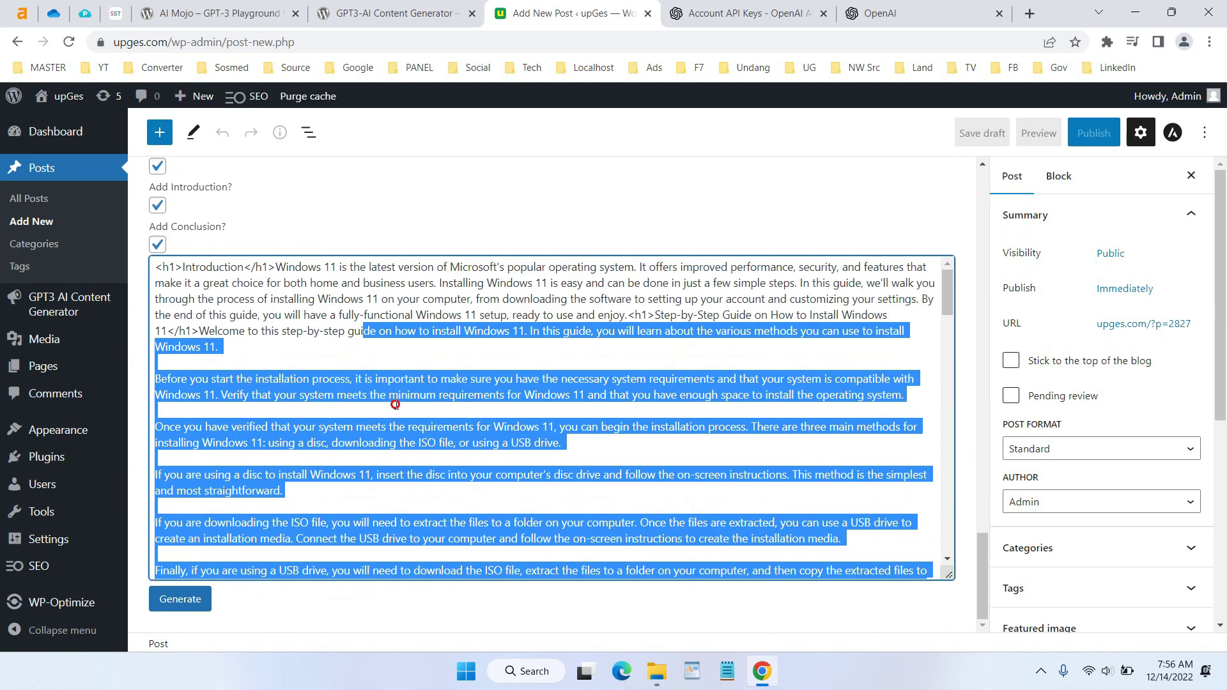
left_click(397, 404)
key("ctrl+a")
right_click(393, 334)
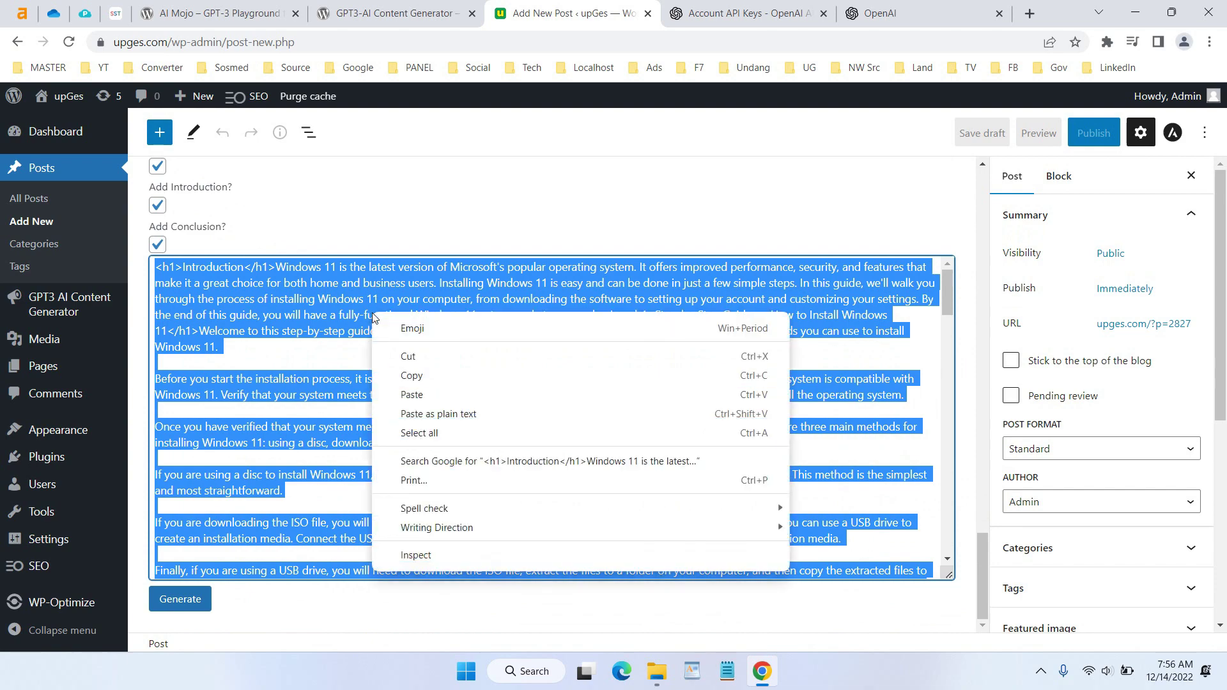
left_click(424, 377)
Paste the copied article into the empty paragraph block beneath the post title.
scroll(920, 414, "up", 6)
scroll(920, 413, "up", 15)
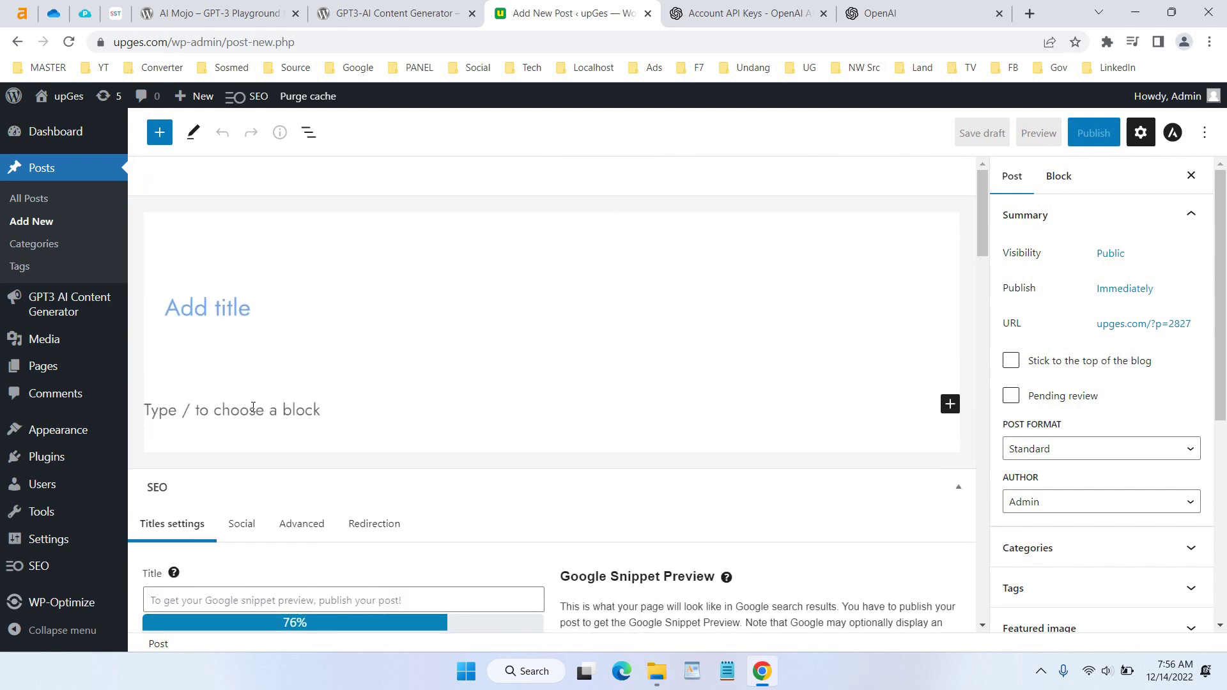
left_click(253, 409)
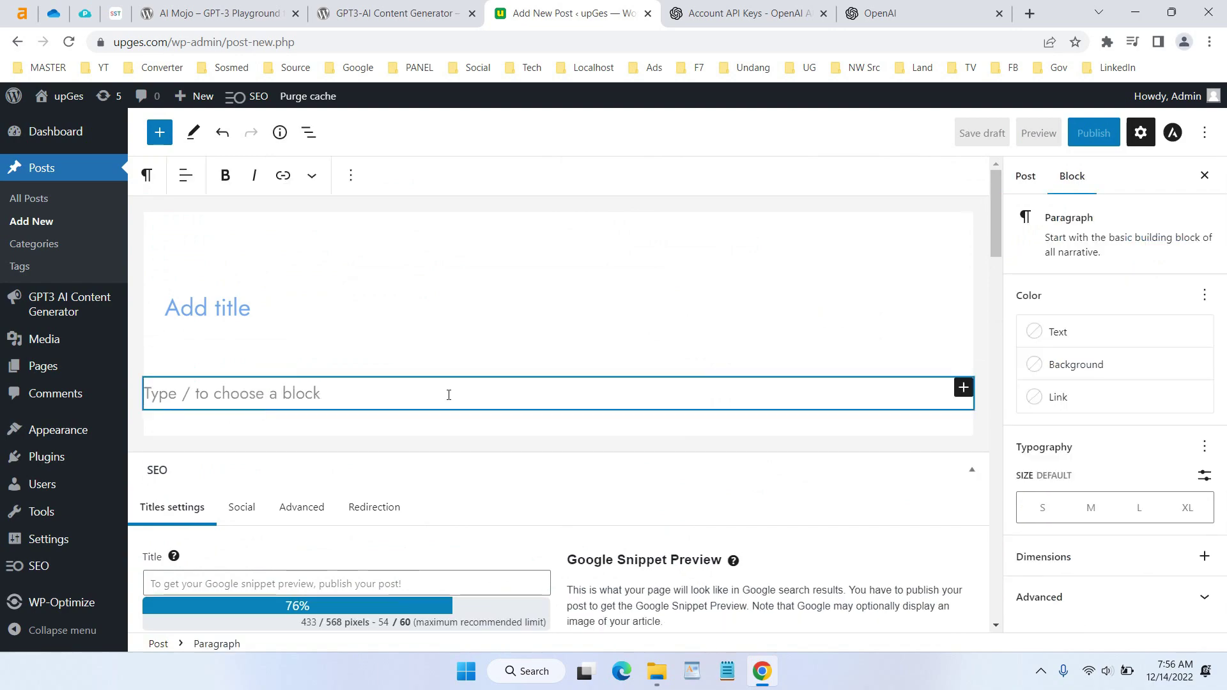
key("ctrl+v")
Review the pasted post from the Conclusion back up to the Introduction, checking its headings, lists and generated image.
scroll(526, 383, "up", 10)
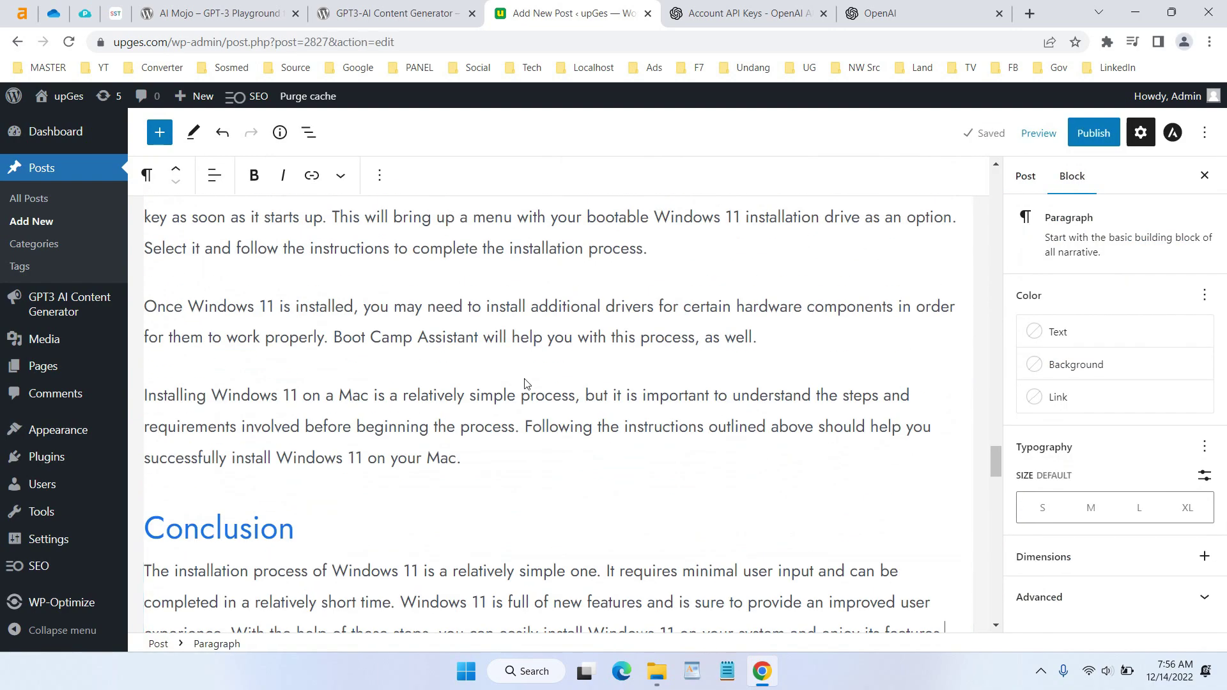
scroll(526, 382, "up", 15)
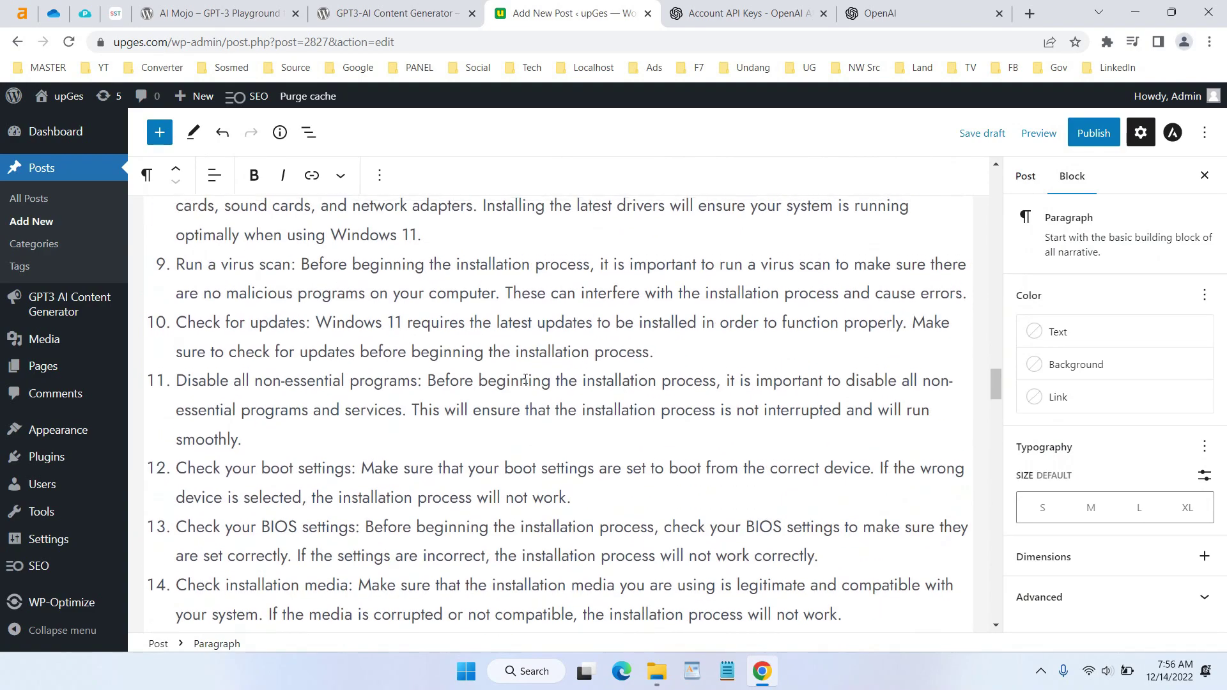
scroll(526, 379, "up", 15)
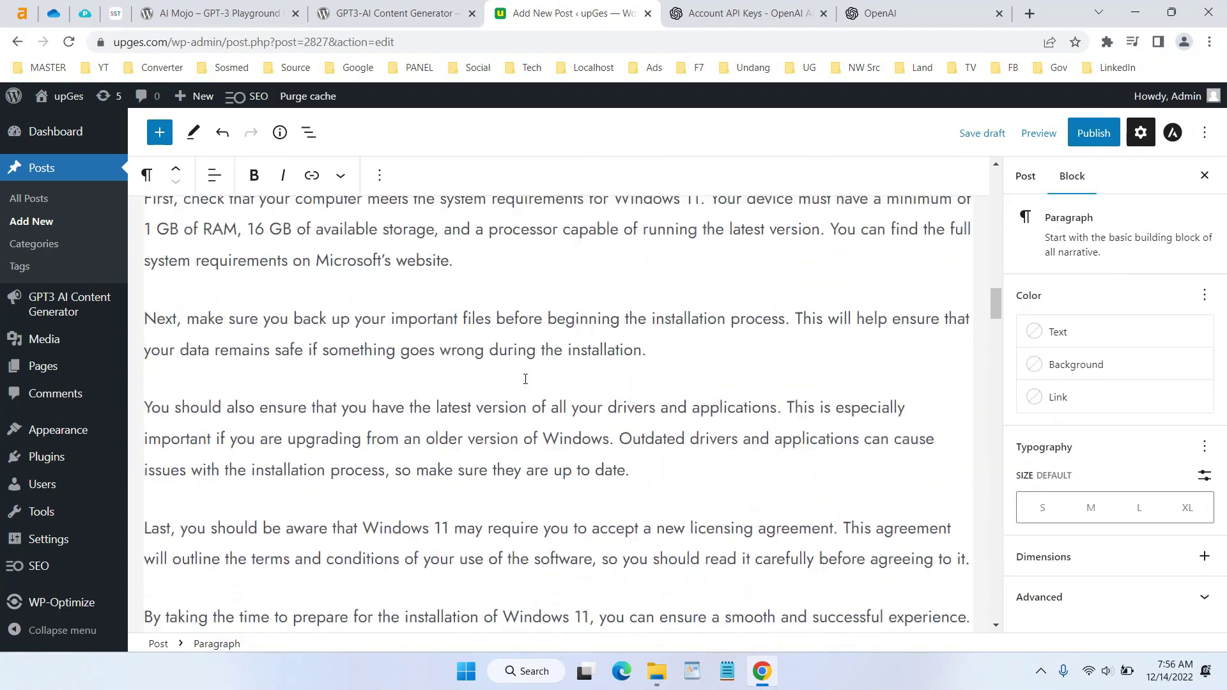
scroll(525, 379, "up", 5)
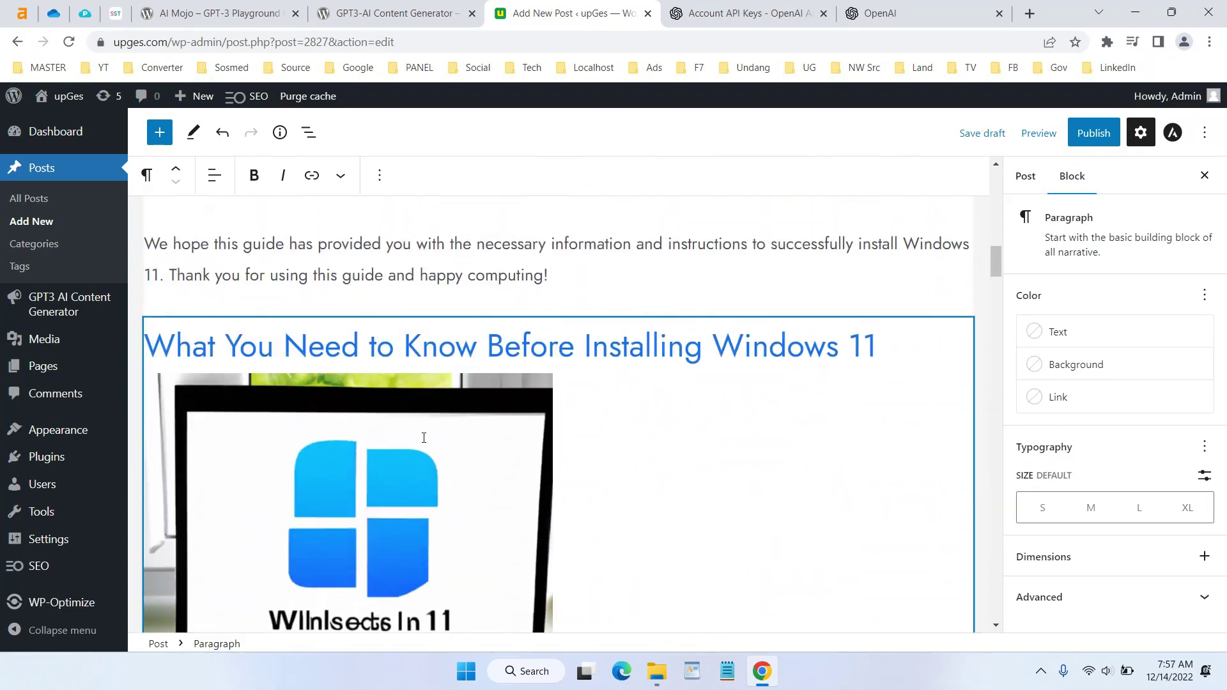
scroll(455, 434, "down", 3)
scroll(455, 435, "up", 5)
scroll(455, 435, "down", 3)
scroll(455, 435, "up", 9)
scroll(455, 435, "up", 10)
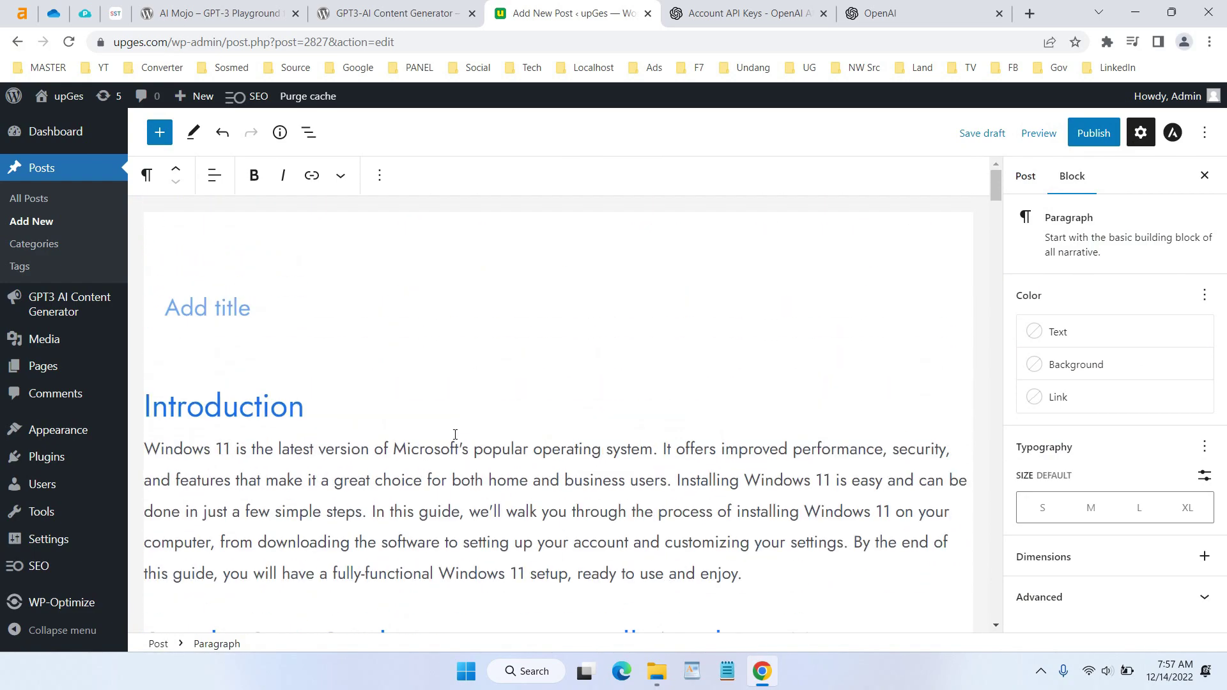
scroll(456, 435, "down", 4)
scroll(455, 434, "up", 3)
Copy the full paragraph under the post's Introduction heading.
left_click(447, 422)
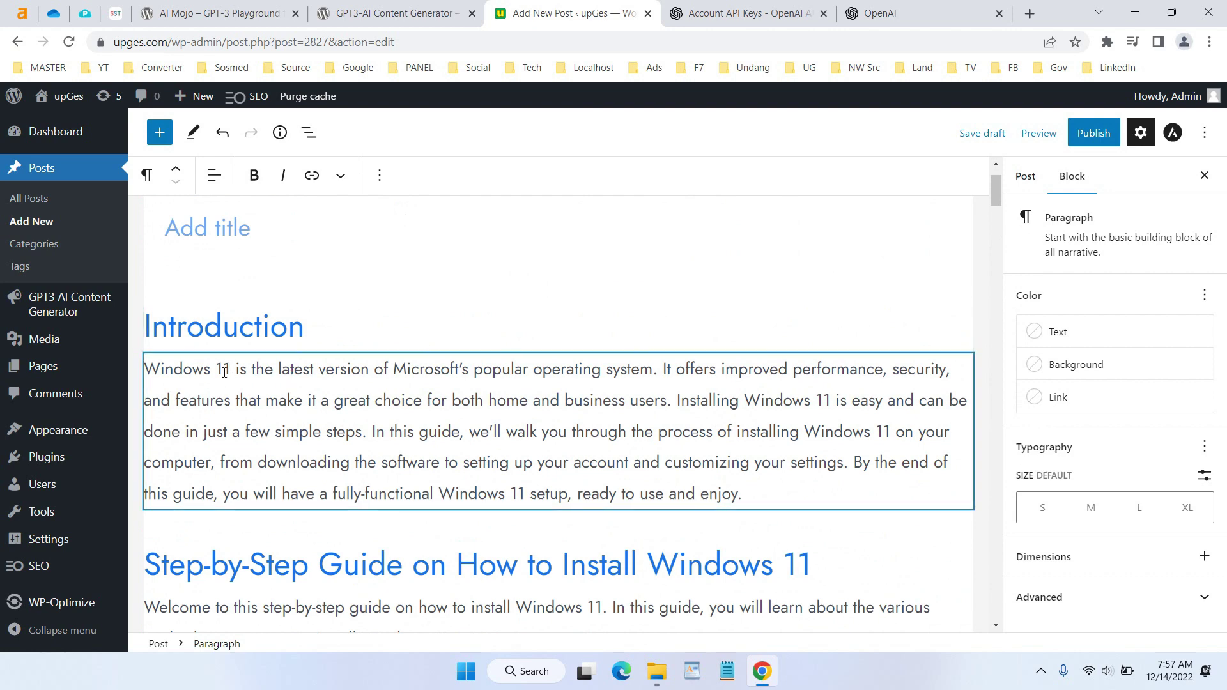
left_click_drag(148, 369, 770, 493)
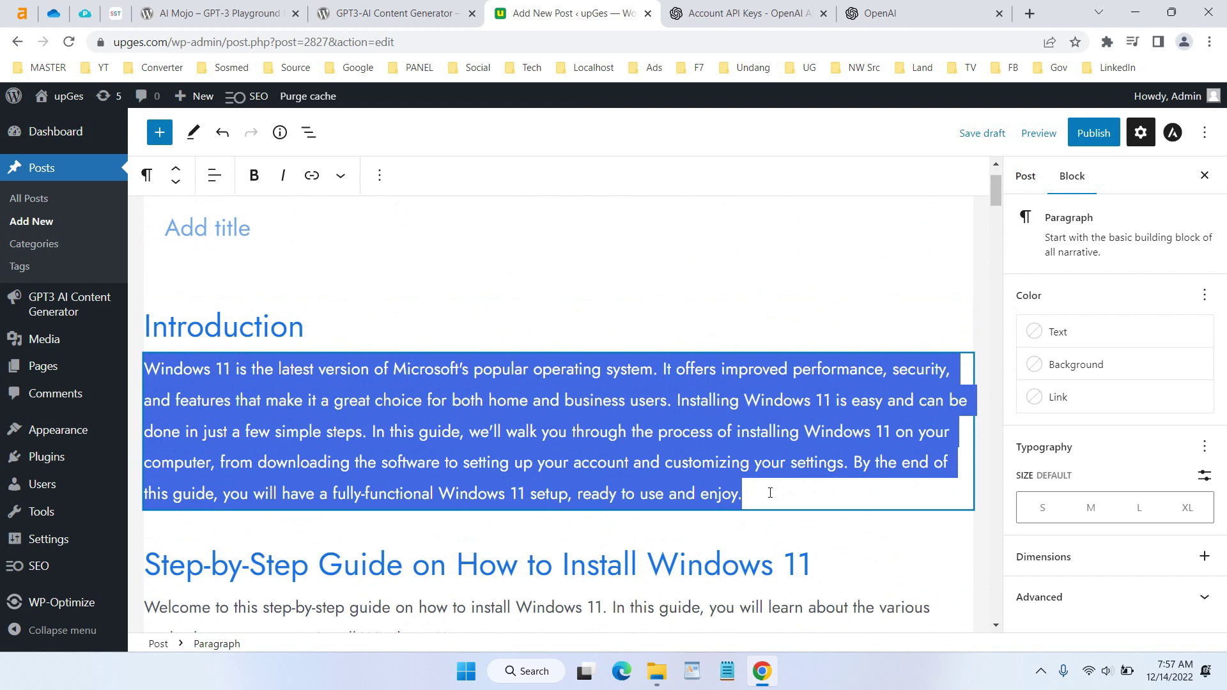
right_click(727, 420)
left_click(744, 243)
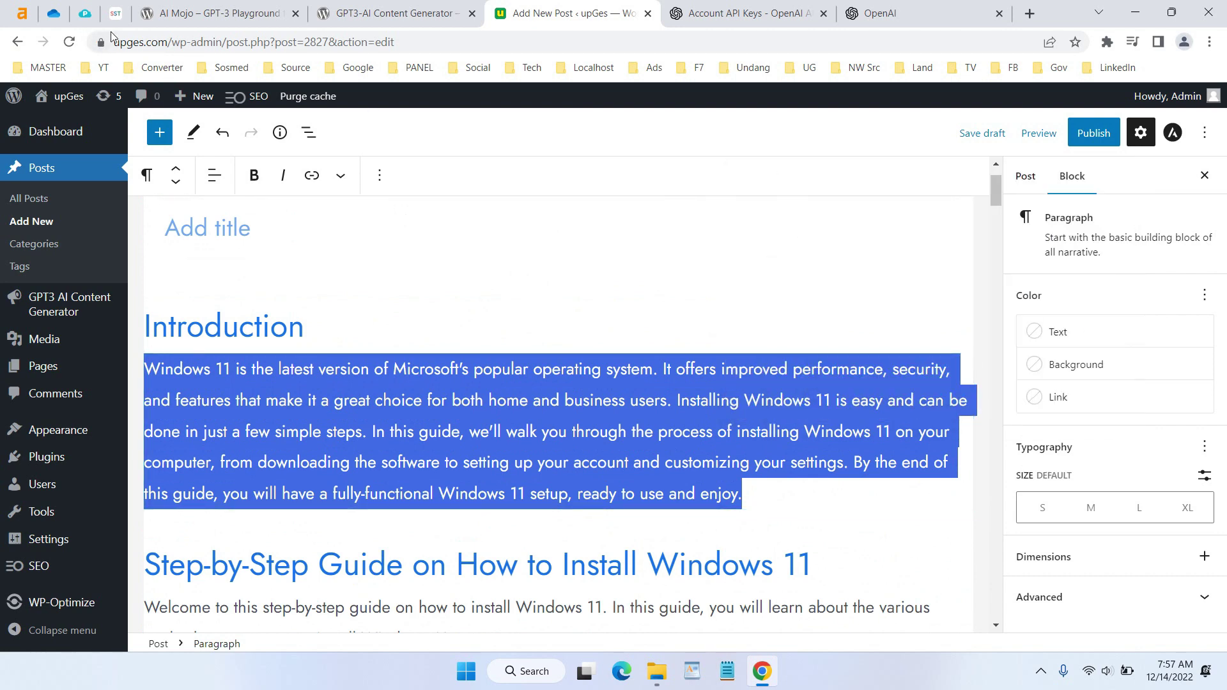
Switch to the SmallSEOTools Plagiarism Checker, paste the introduction paragraph, complete the robot verification and run the plagiarism check.
left_click(115, 14)
scroll(435, 251, "up", 5)
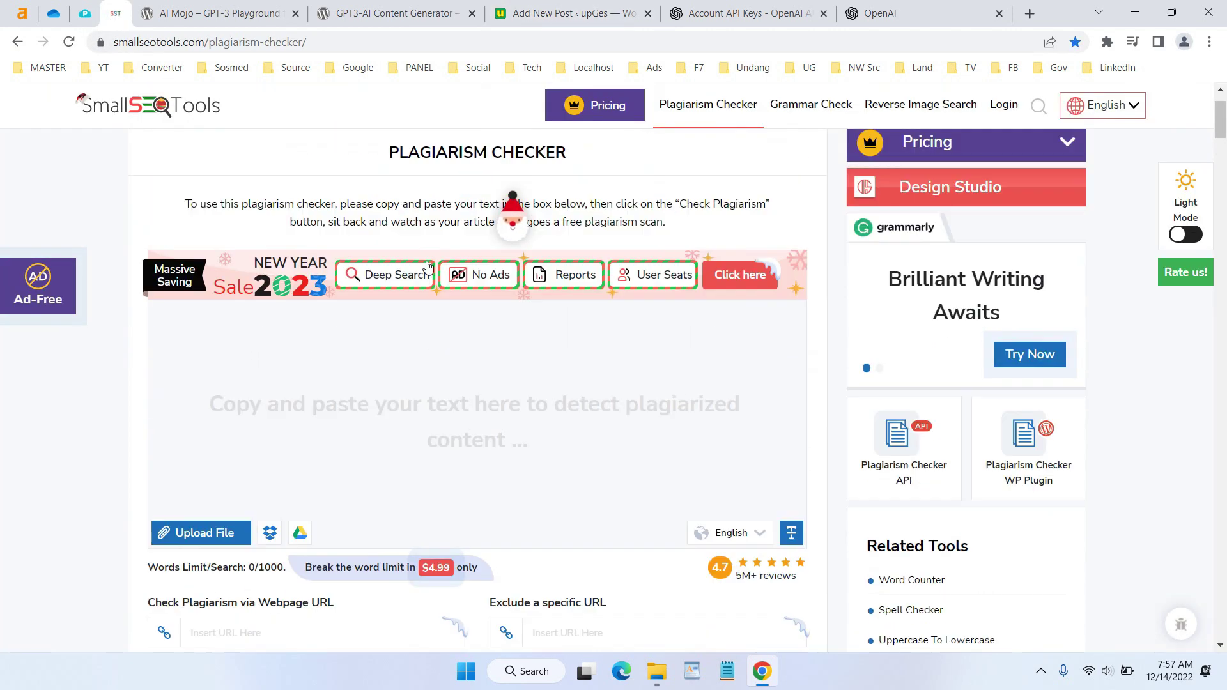
left_click(427, 358)
key("ctrl+v")
scroll(396, 458, "down", 4)
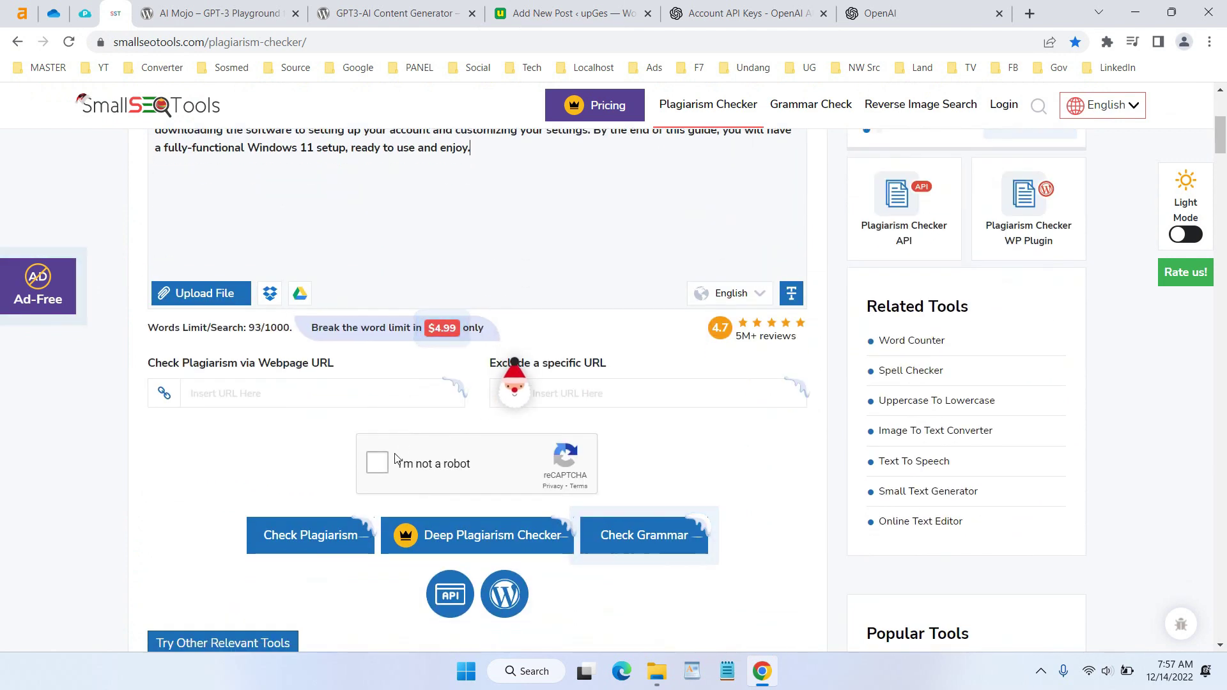
left_click(378, 462)
left_click(344, 537)
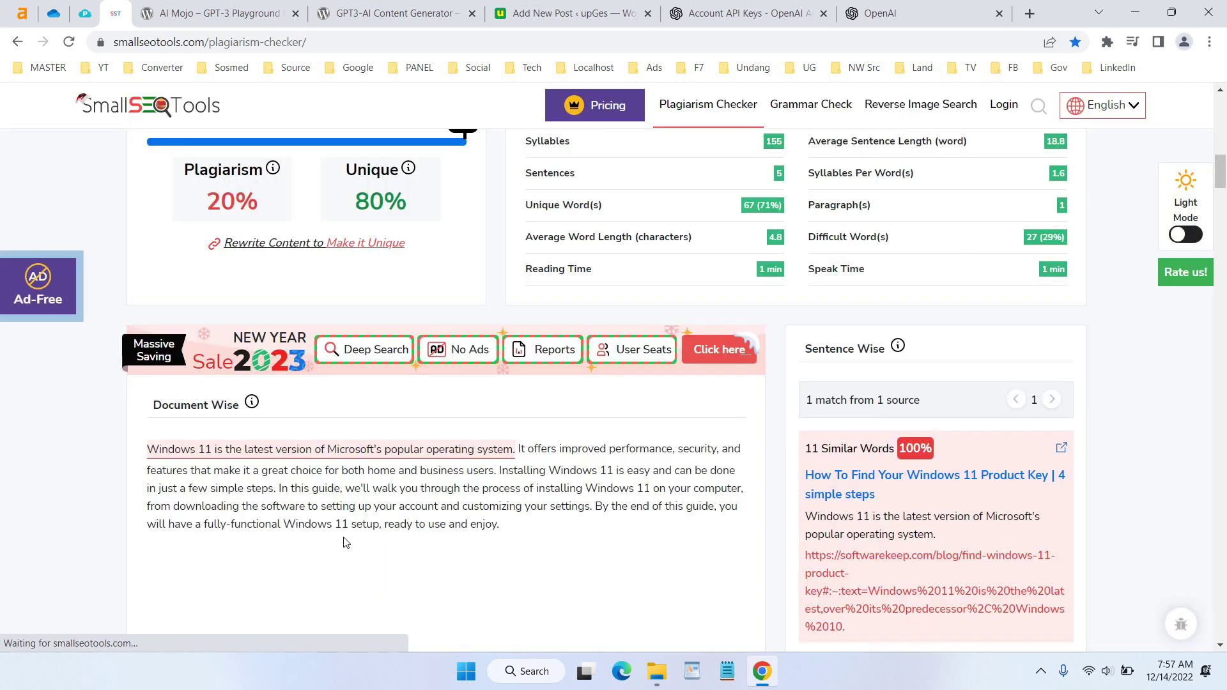
scroll(397, 411, "up", 5)
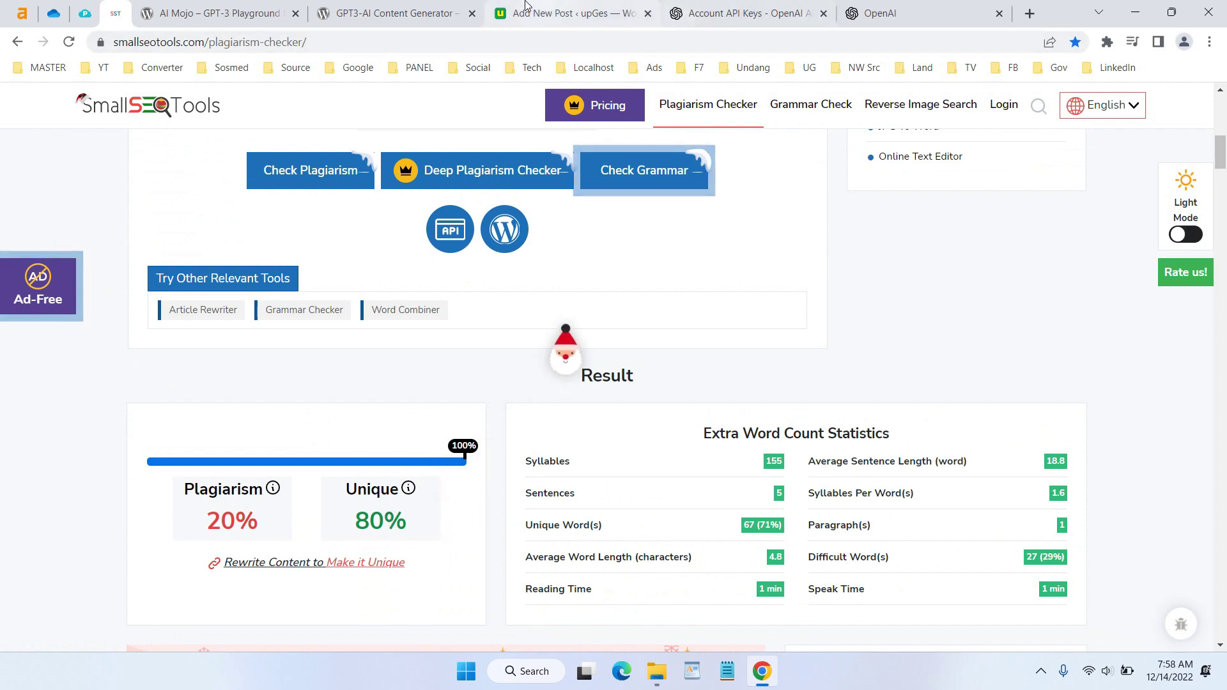
Return to the WordPress post and copy the first two paragraphs under "Step-by-Step Guide on How to Install Windows 11".
left_click(575, 9)
scroll(544, 397, "down", 3)
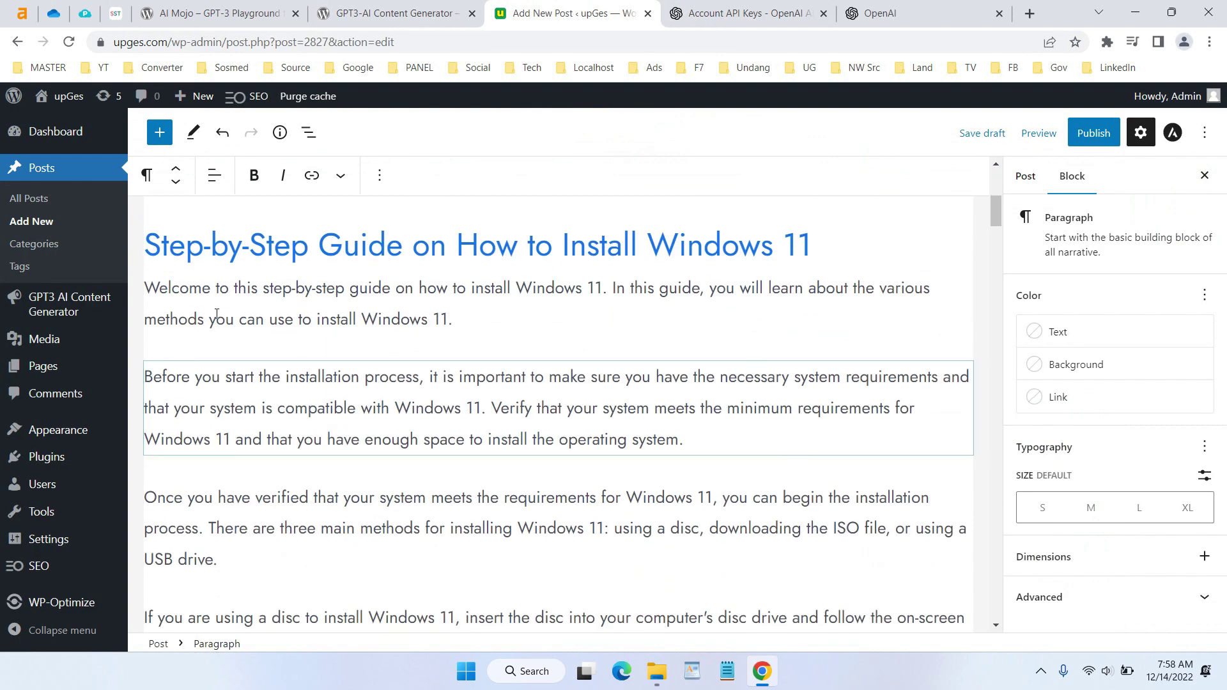
left_click(156, 288)
left_click_drag(146, 288, 700, 440)
right_click(625, 416)
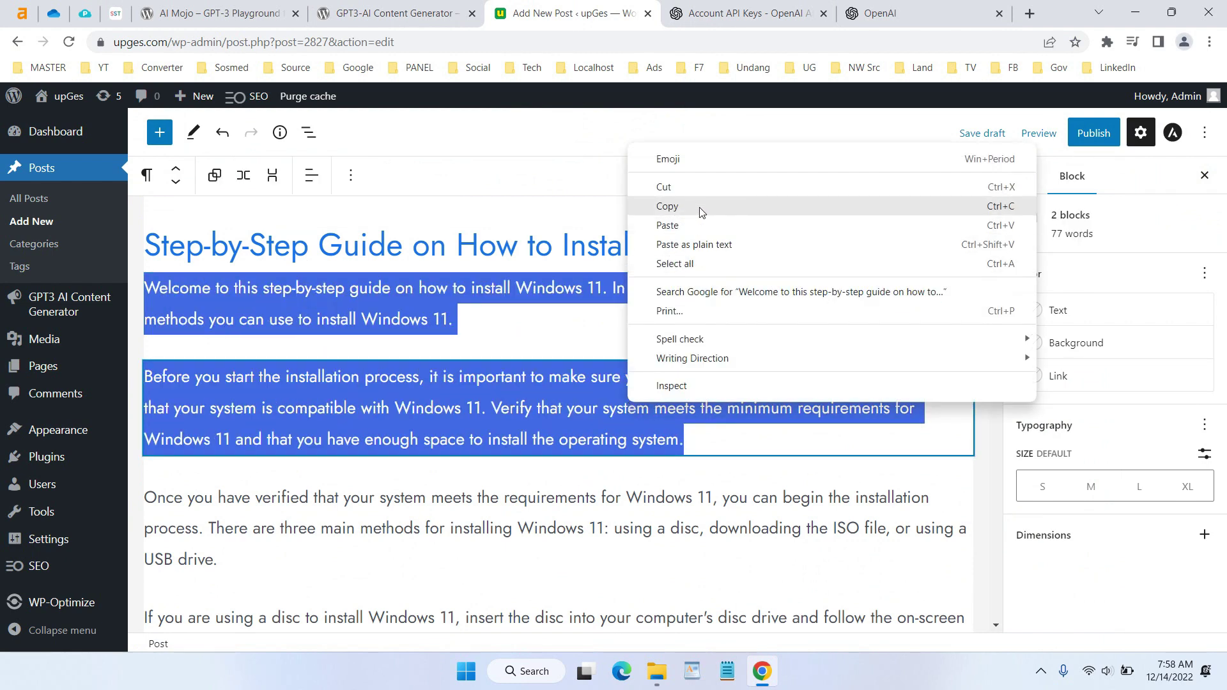
left_click(646, 203)
In the SmallSEOTools Plagiarism Checker, replace the previous text with the copied guide paragraphs, run the plagiarism check and review its results.
left_click(115, 13)
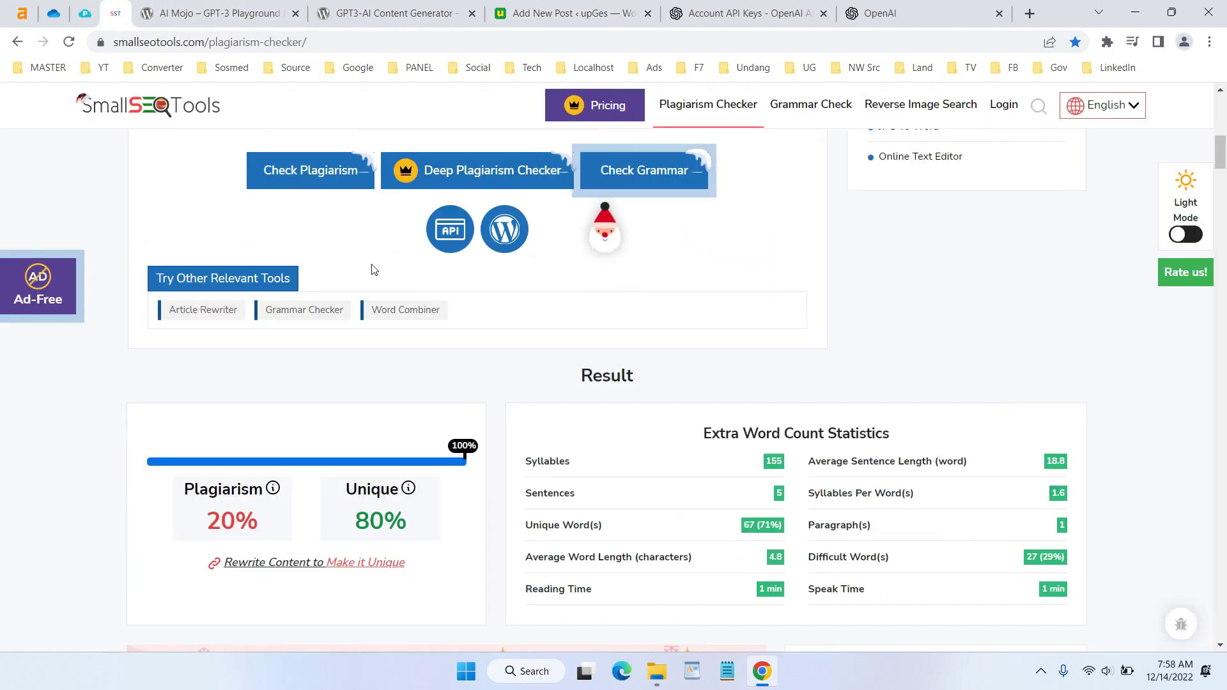
scroll(383, 282, "up", 5)
scroll(397, 298, "up", 5)
left_click(400, 416)
key("ctrl+a")
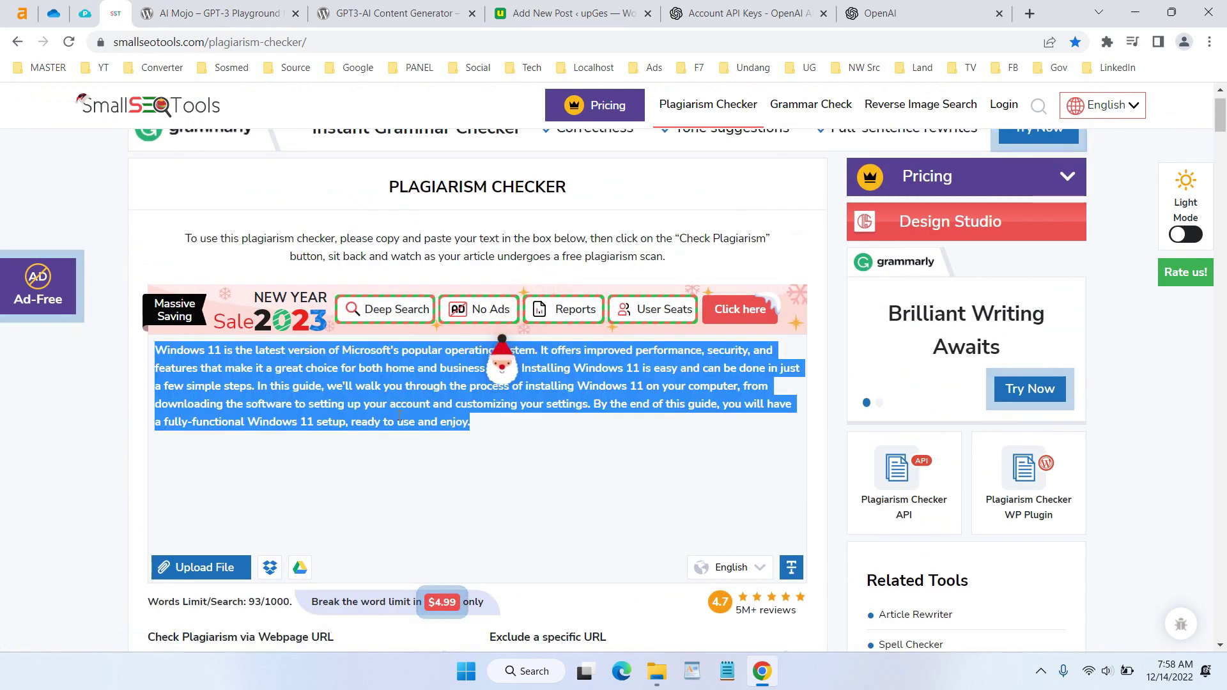
key("ctrl+v")
scroll(486, 409, "down", 3)
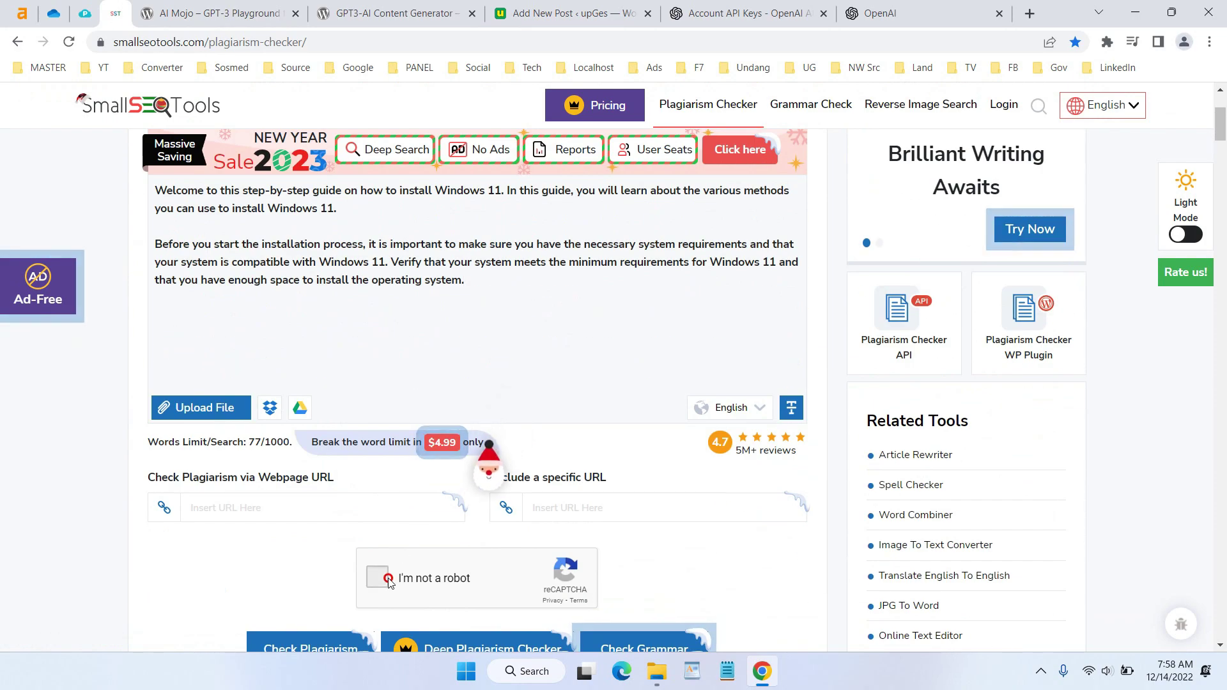
scroll(487, 489, "down", 3)
left_click(305, 412)
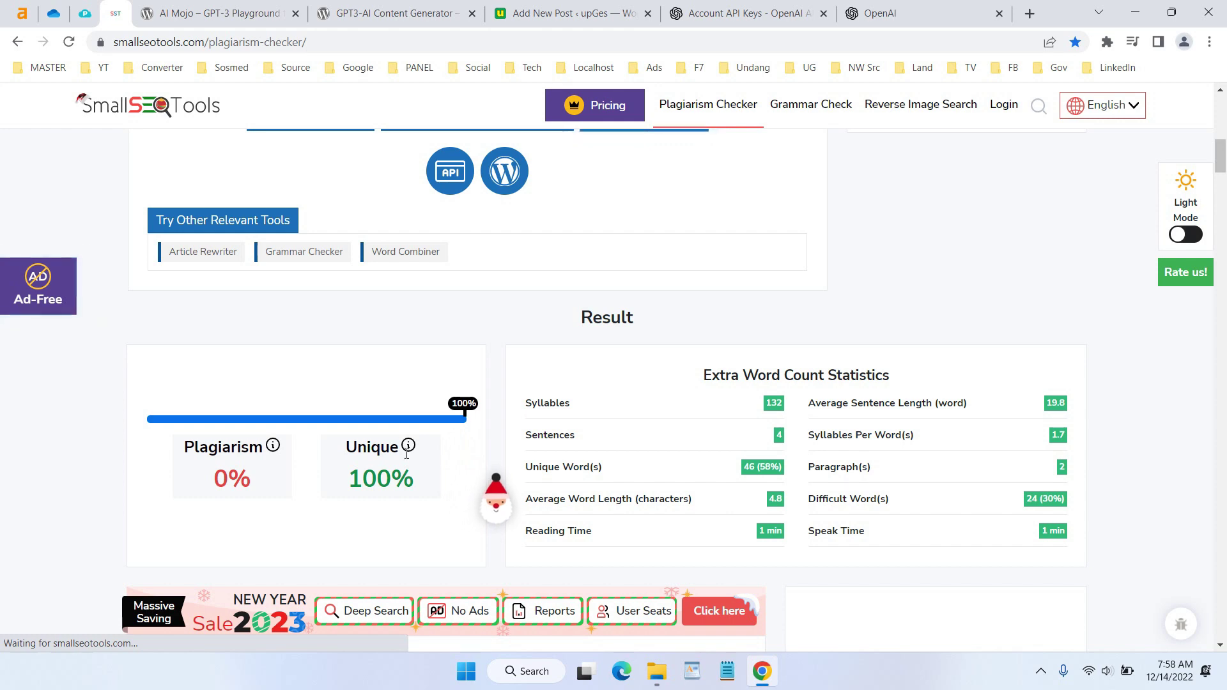
scroll(440, 454, "up", 3)
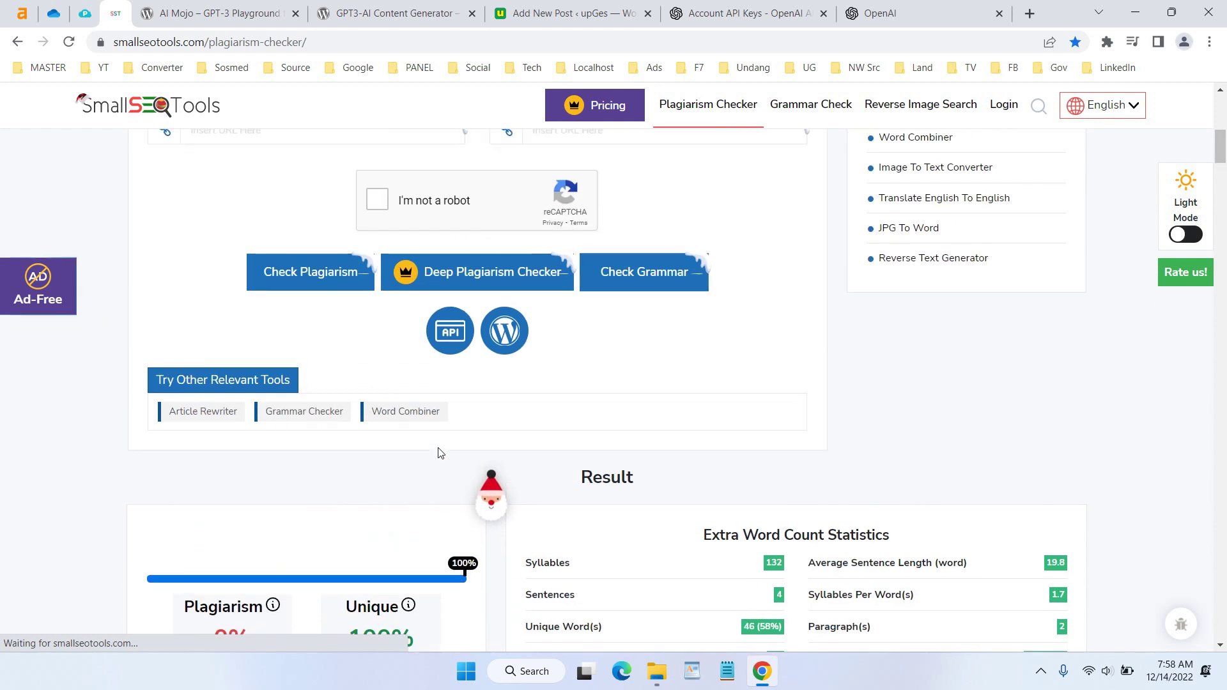
scroll(440, 453, "down", 6)
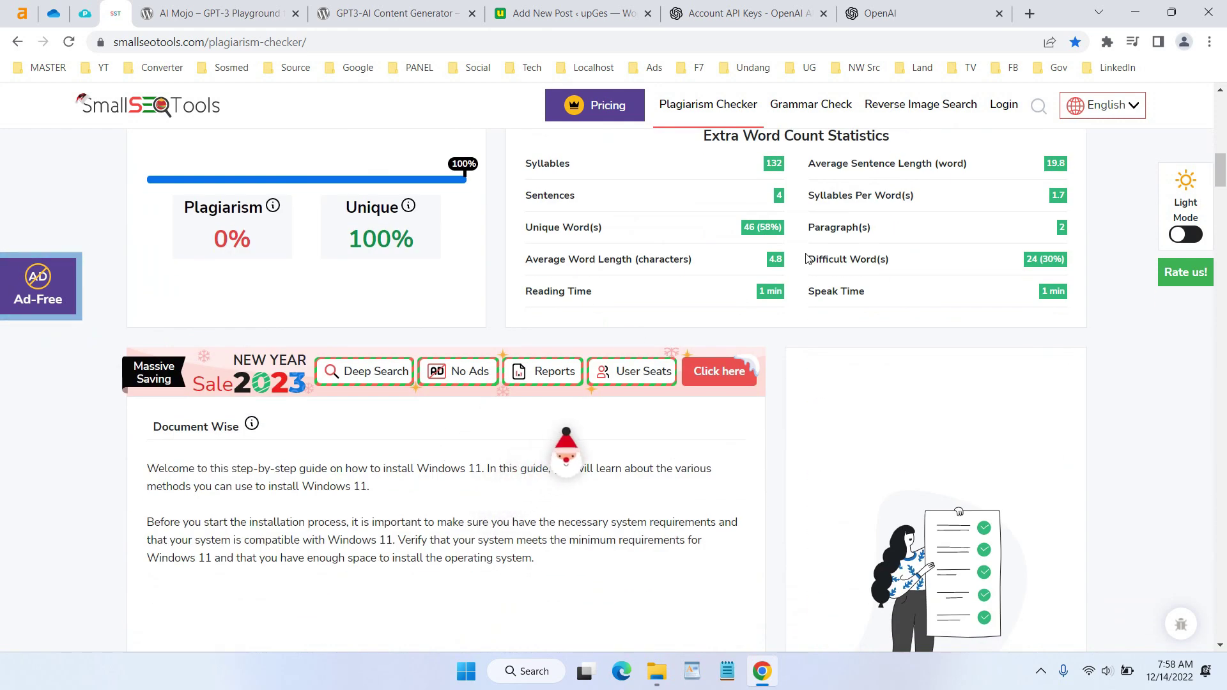